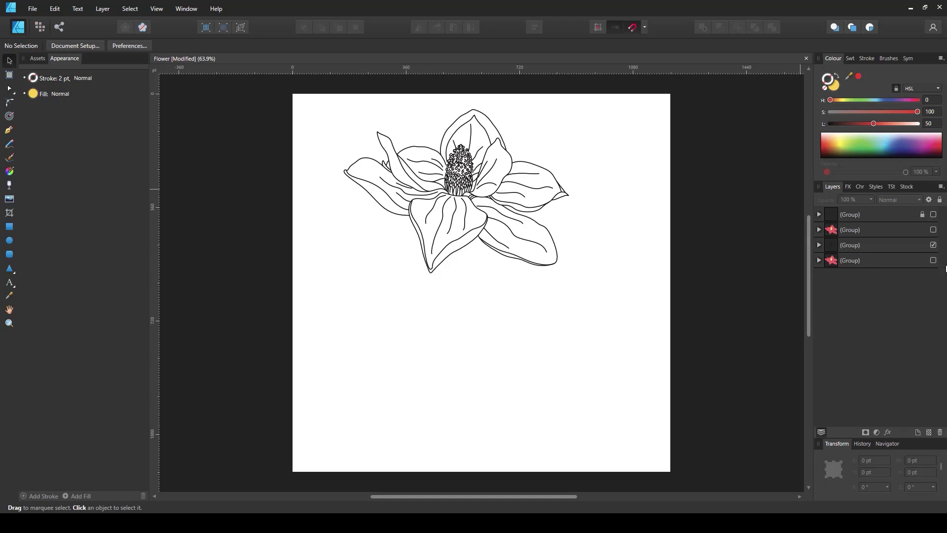
Step: Compare the upper and lower flowers by toggling their line-art and colour-fill groups, ending with all four groups shown
click(933, 261)
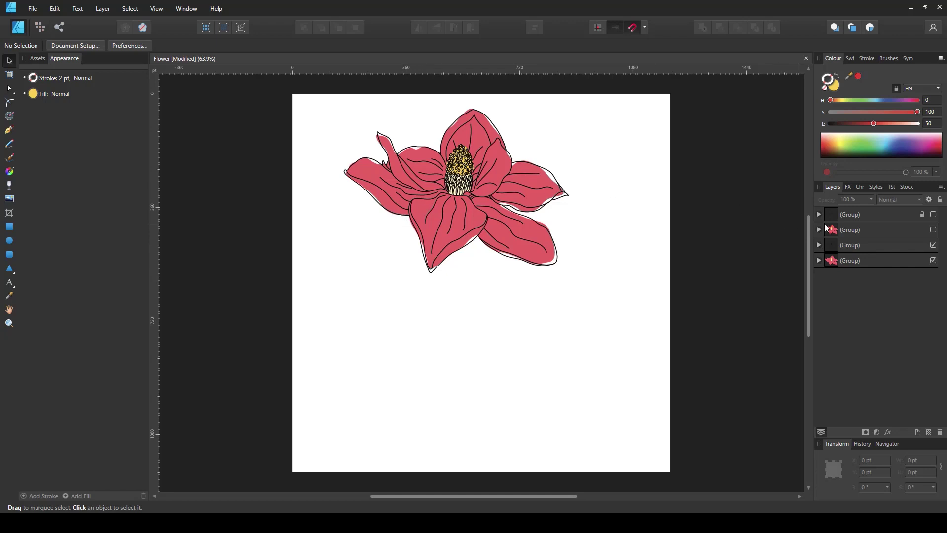
click(933, 260)
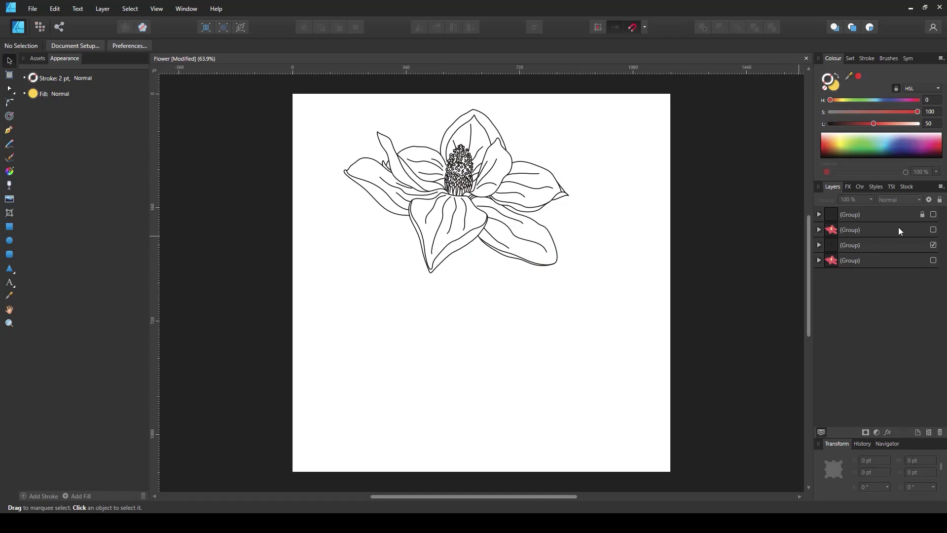
click(933, 214)
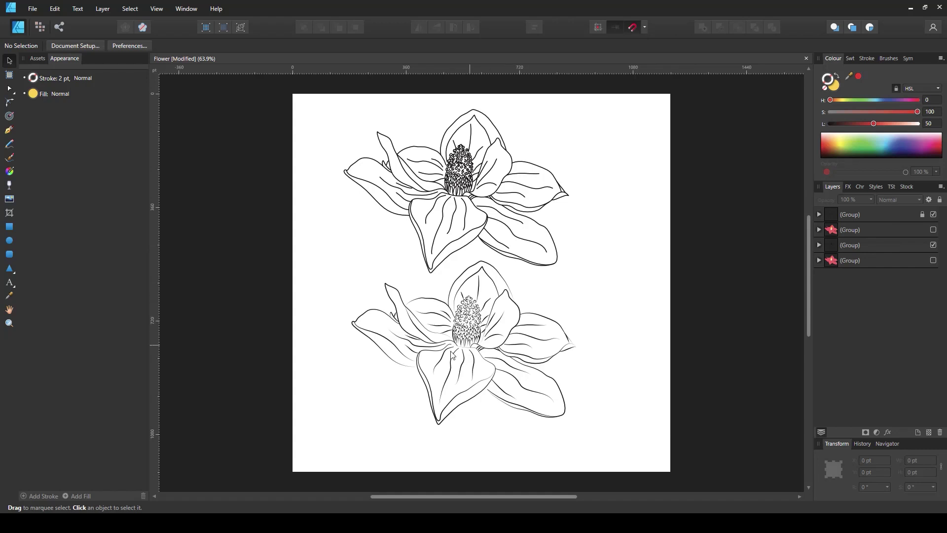
click(933, 244)
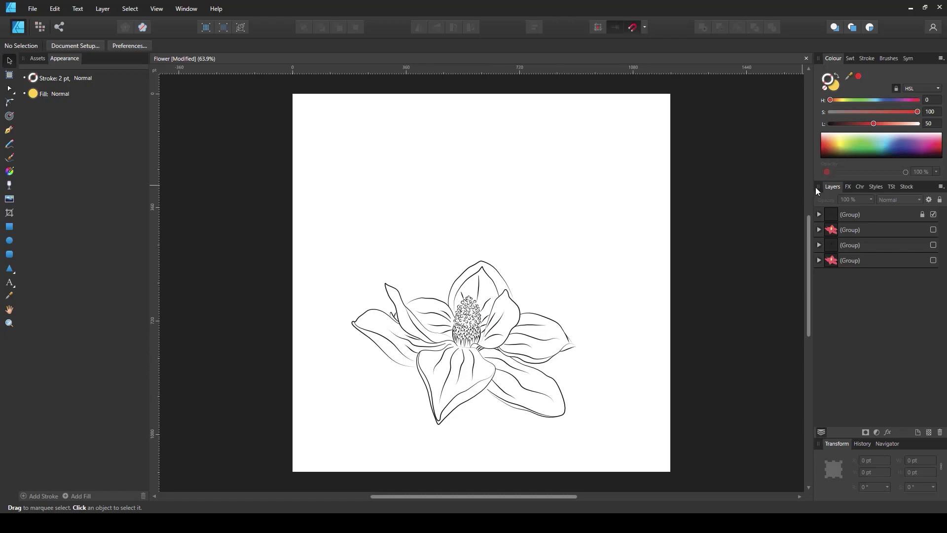
click(933, 230)
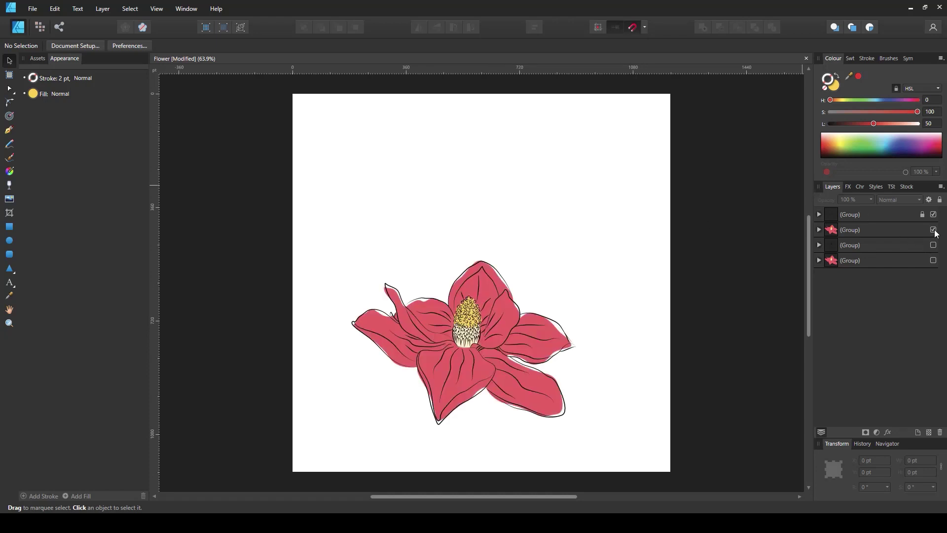
click(933, 245)
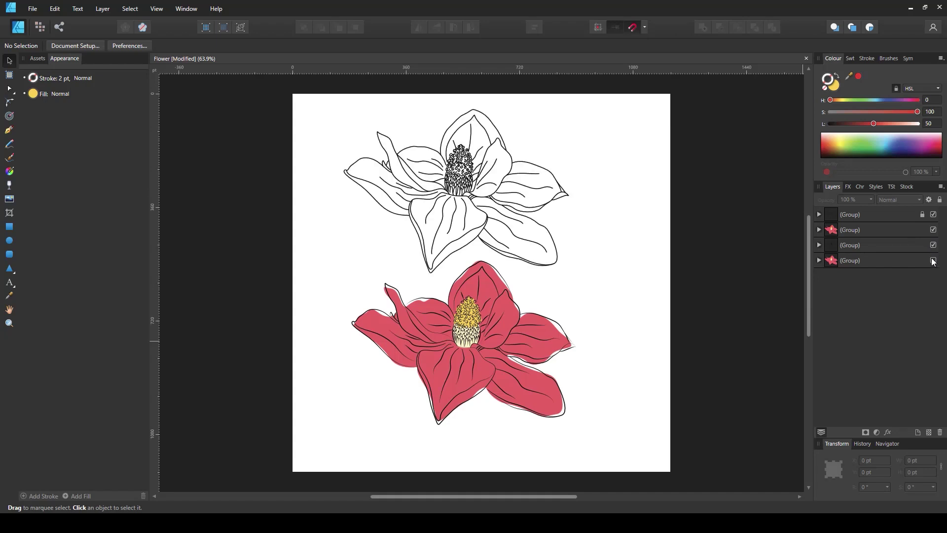
click(934, 261)
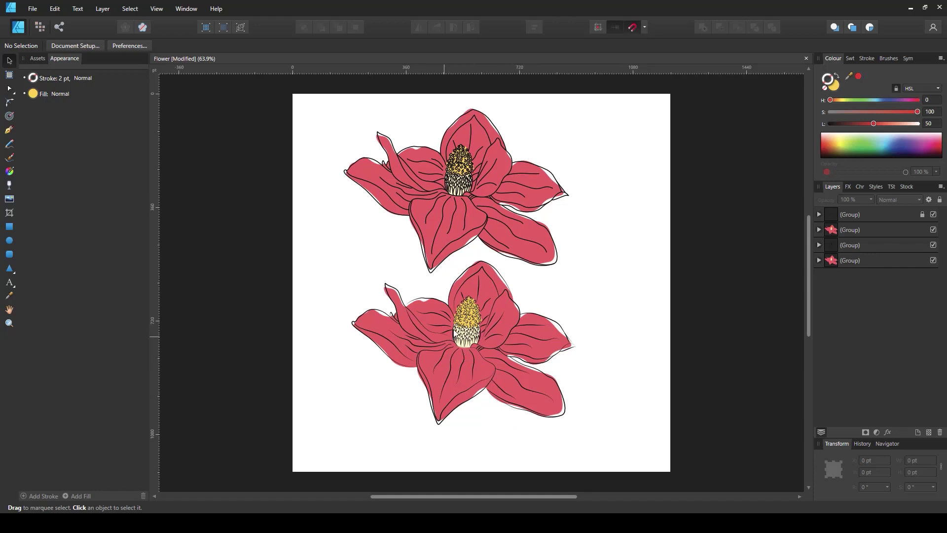
Step: Hide the two colour-fill groups and toggle the line-art groups to compare the flower outlines without colour
click(934, 260)
click(933, 230)
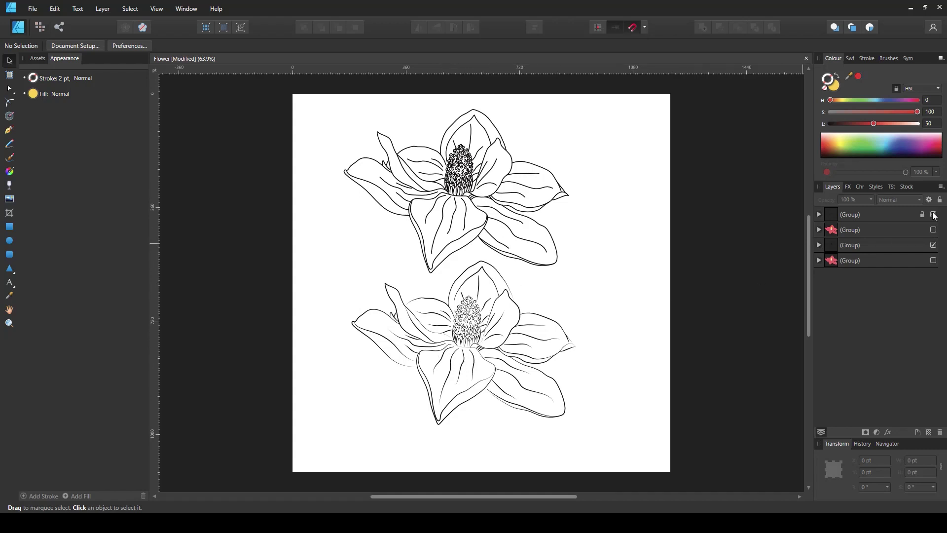
click(933, 229)
click(933, 244)
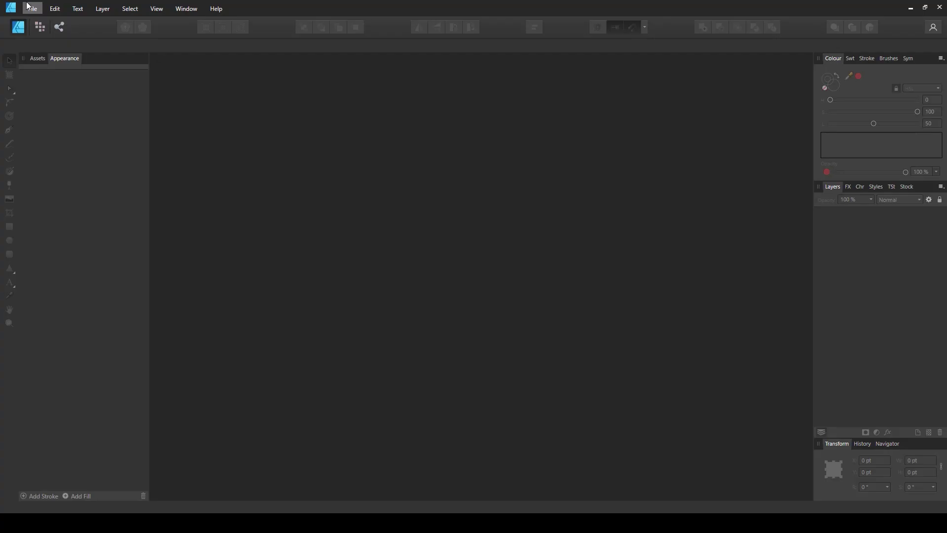
Step: Create a new 1200 × 1200 pt document at 300 DPI with the CMYK/8 colour format
click(32, 8)
click(32, 32)
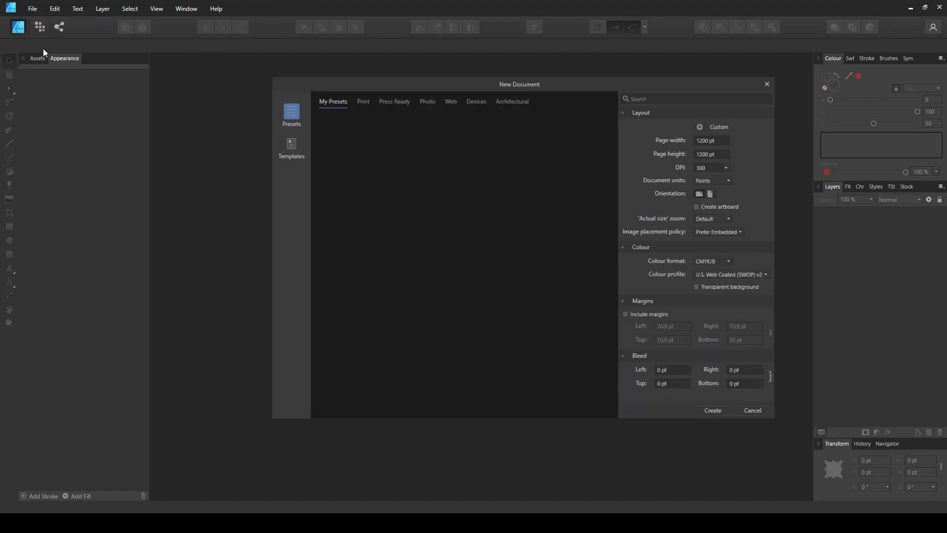
click(707, 410)
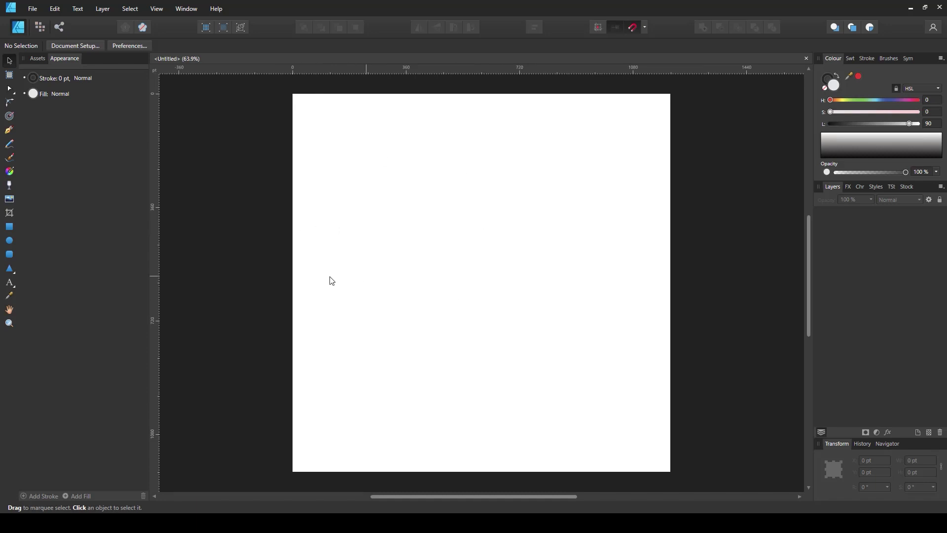
Step: Draw a wide S-shaped curve across the page with the Pen tool and lengthen its starting node's handle to deepen the bend
click(9, 130)
drag(318, 233, 357, 190)
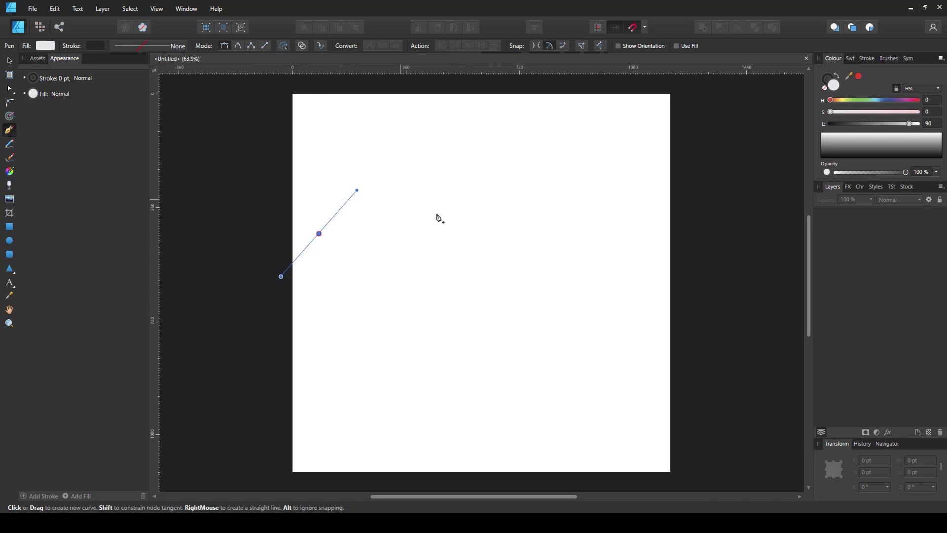
drag(627, 242, 696, 186)
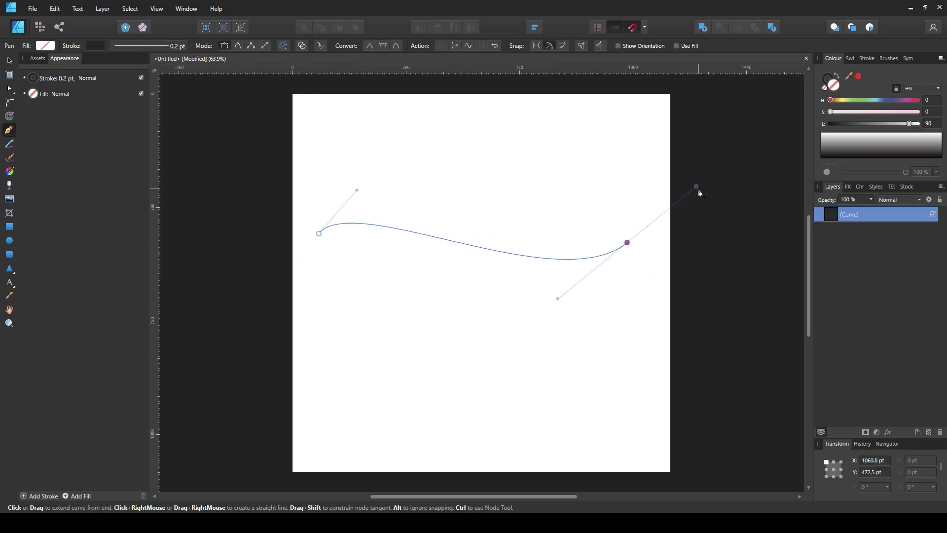
key(a)
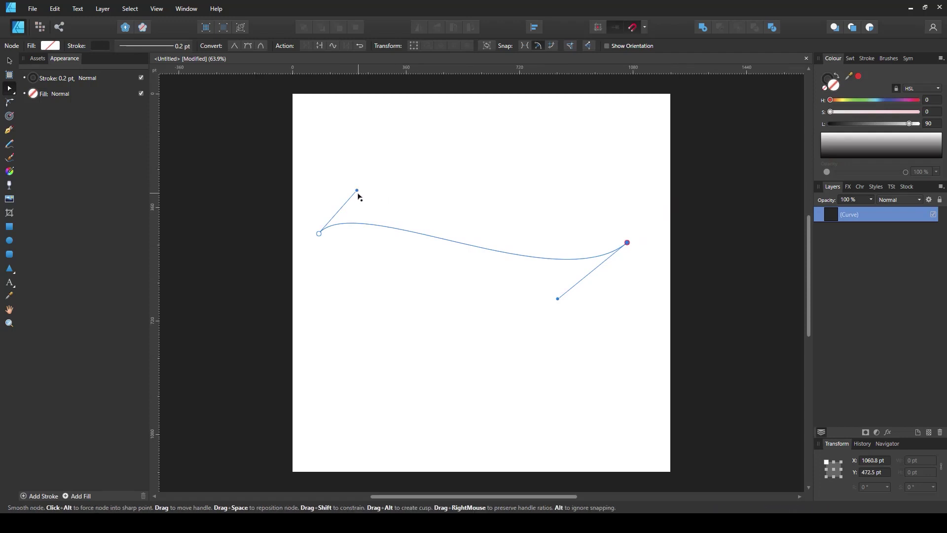
drag(358, 194, 373, 170)
click(318, 233)
Step: Set the curve's stroke width to 16.4 pt and move the curve higher on the page
click(138, 48)
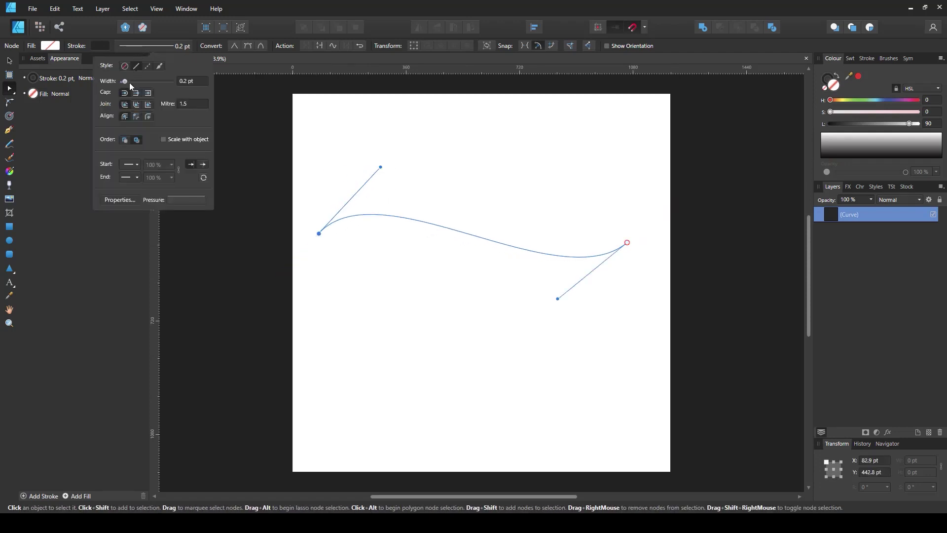
drag(129, 82, 150, 81)
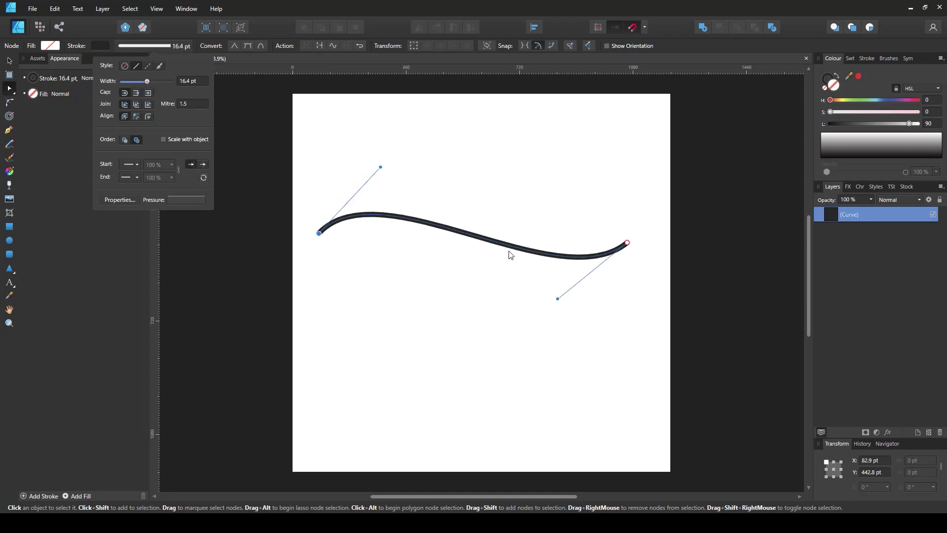
key(v)
drag(509, 246, 508, 204)
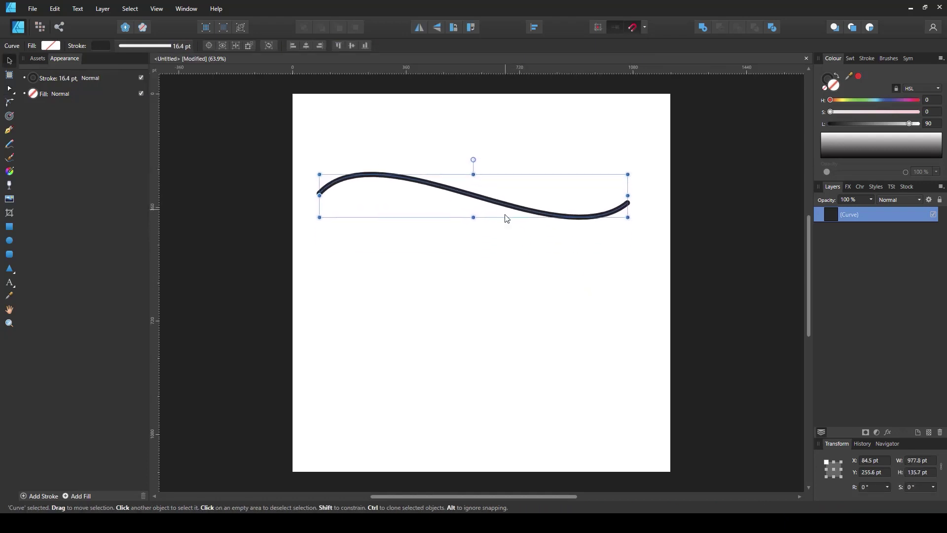
click(486, 245)
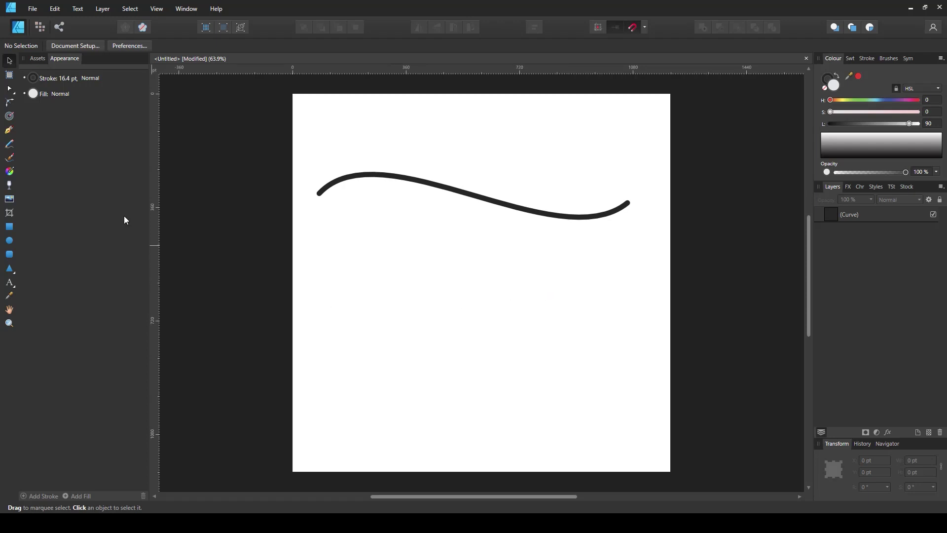
Step: Try drawing a wavy freehand line above the curve with the Pencil tool and undo it
click(10, 144)
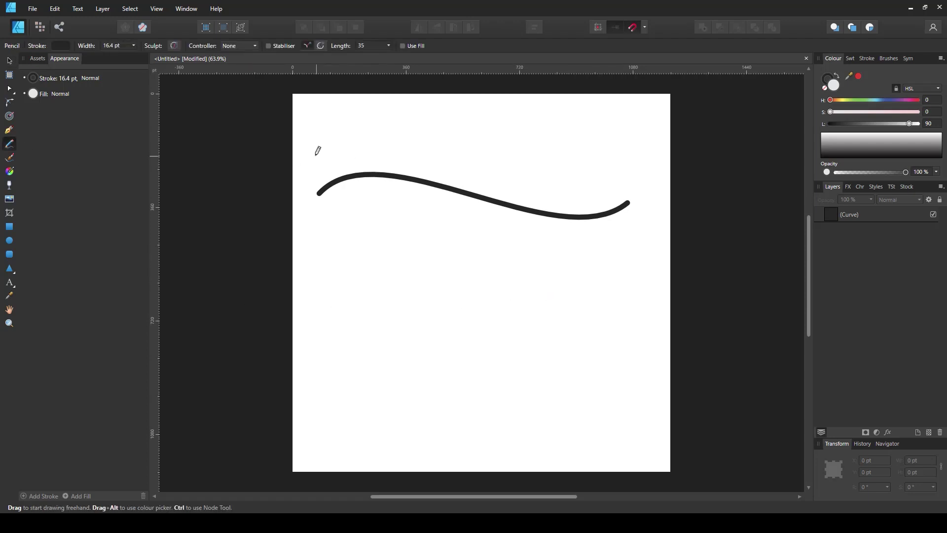
mouse_move(318, 152)
mouse_down()
mouse_move(333, 129)
mouse_move(381, 123)
mouse_move(417, 142)
mouse_move(460, 120)
mouse_move(519, 141)
mouse_move(586, 136)
mouse_move(630, 155)
mouse_move(656, 153)
mouse_up()
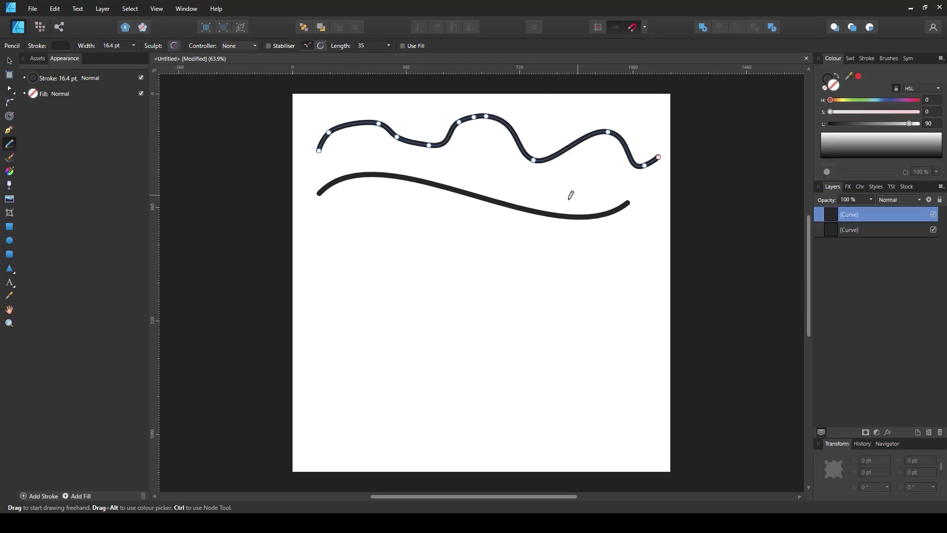
key(ctrl+z)
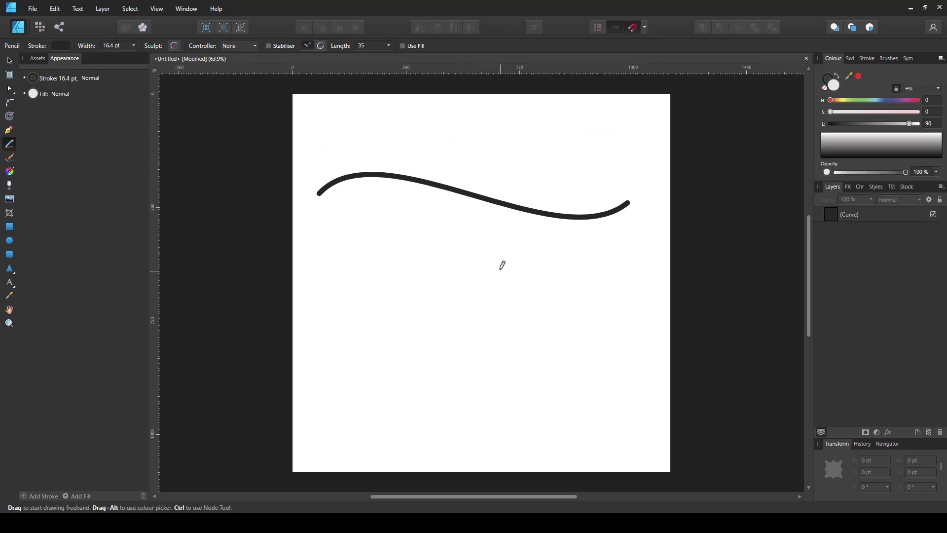
Step: Select the S-shaped curve and open the pressure profile graph in its stroke settings
key(v)
click(517, 209)
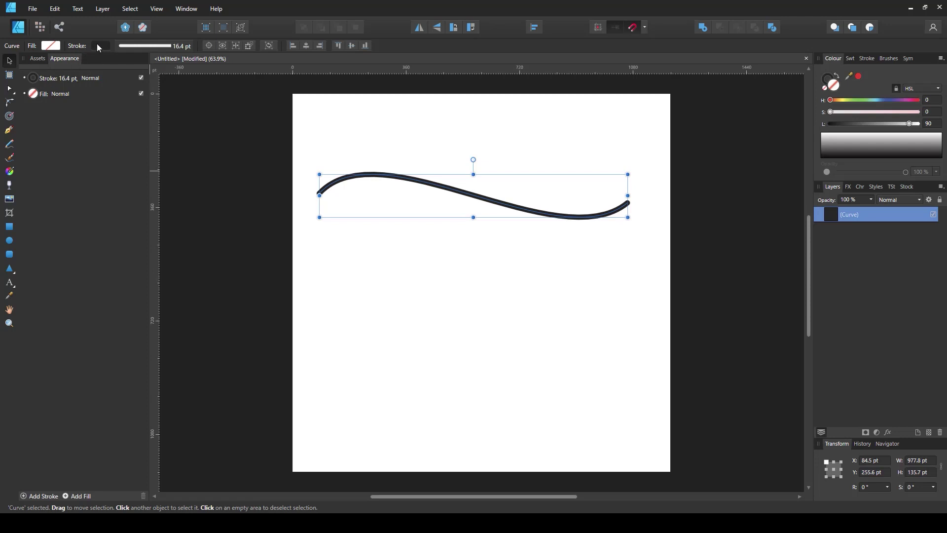
click(143, 46)
click(68, 80)
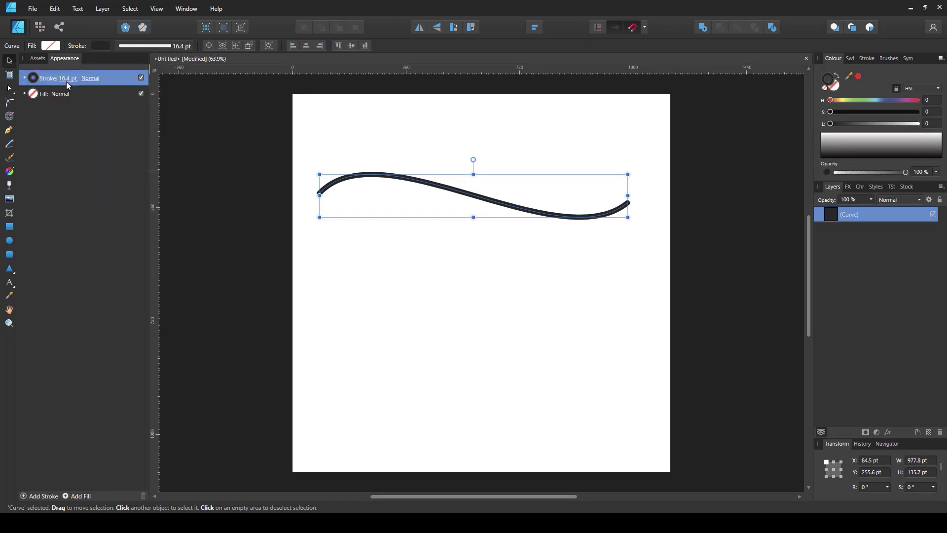
click(46, 81)
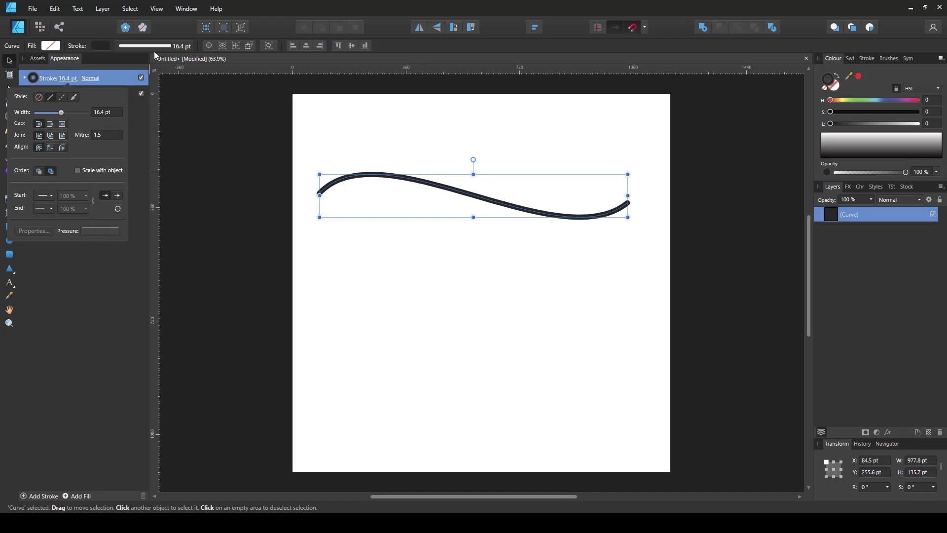
click(90, 231)
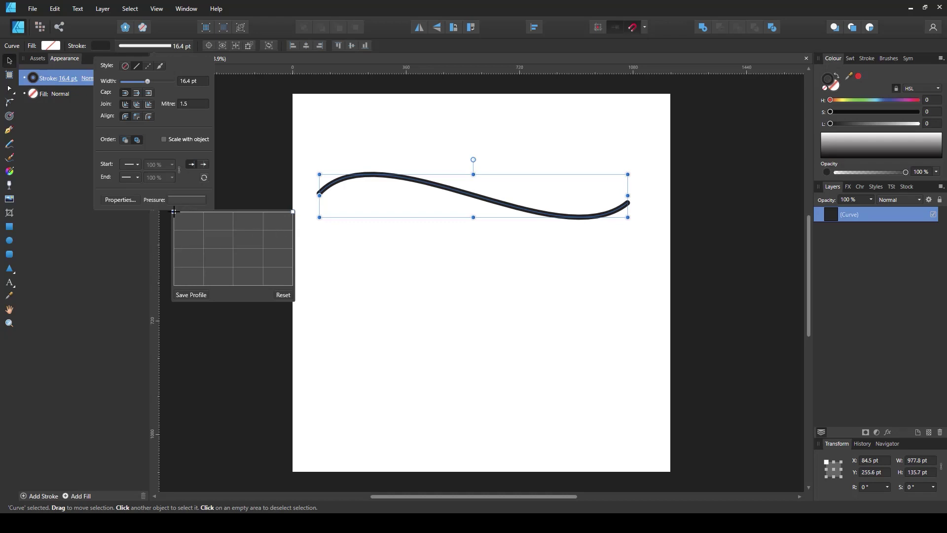
Step: Try tapering the curve by lowering the end point of its pressure profile to about a quarter of full height
mouse_move(174, 212)
mouse_down()
mouse_move(178, 306)
mouse_move(169, 213)
mouse_up()
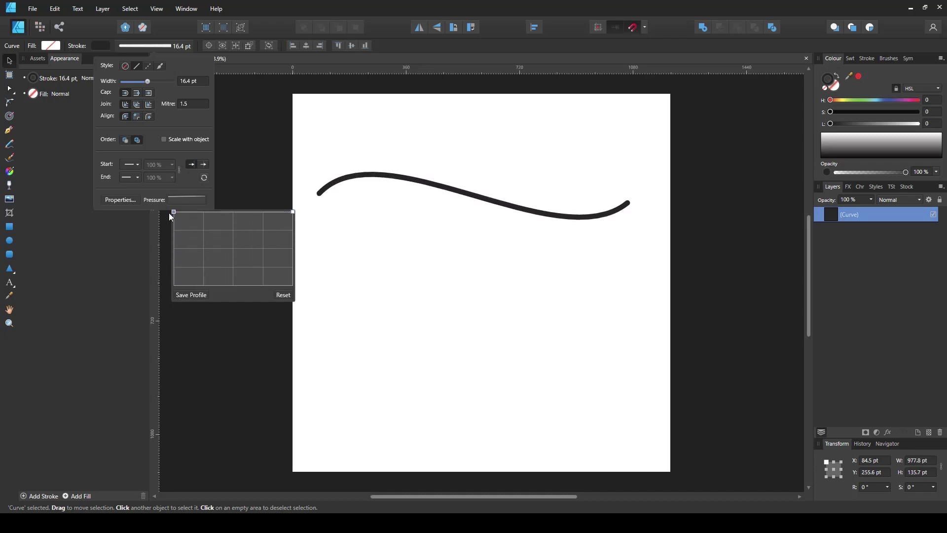
click(293, 212)
click(294, 211)
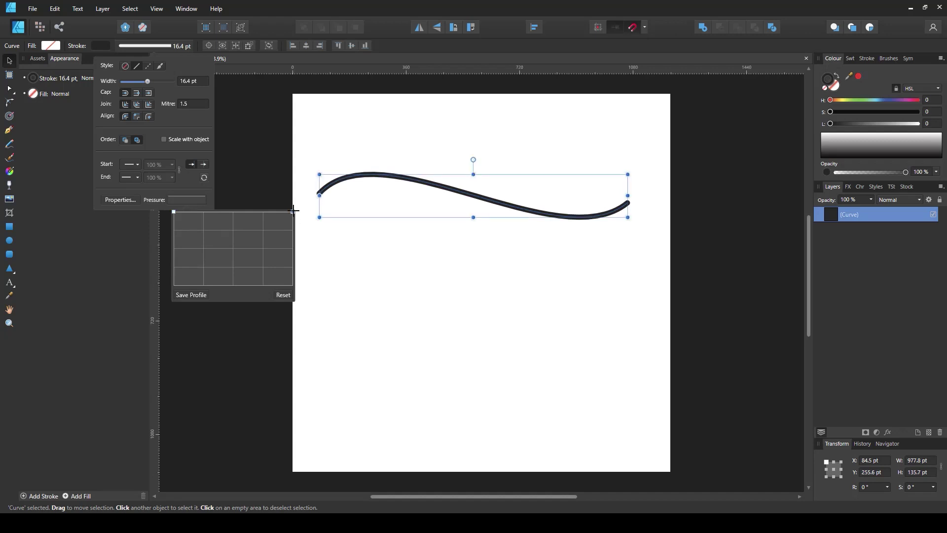
mouse_move(293, 211)
mouse_down()
mouse_move(294, 288)
mouse_move(293, 213)
mouse_move(294, 287)
mouse_move(307, 209)
mouse_move(298, 292)
mouse_move(297, 230)
mouse_move(295, 266)
mouse_up()
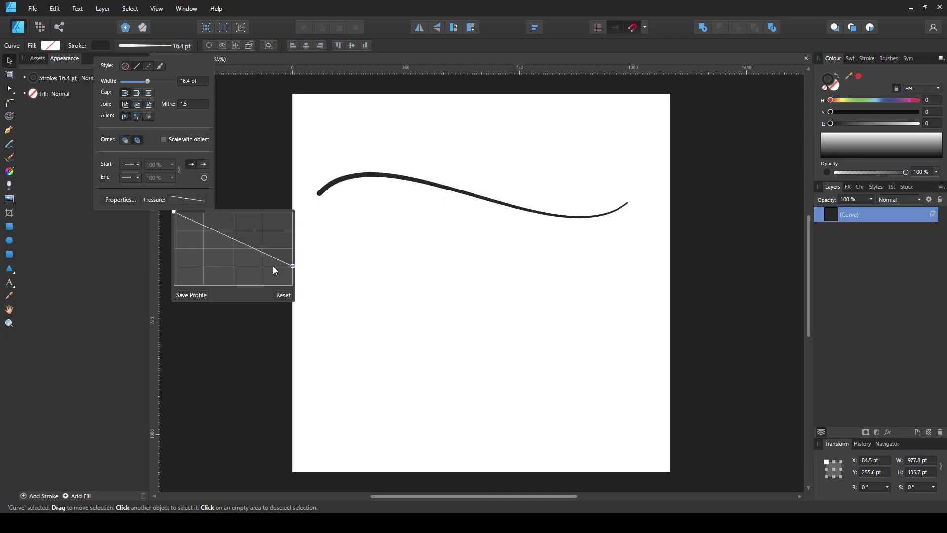
Step: Try thinning the stroke's middle with a lowered profile point and full pressure at the end, then reset the profile
click(232, 238)
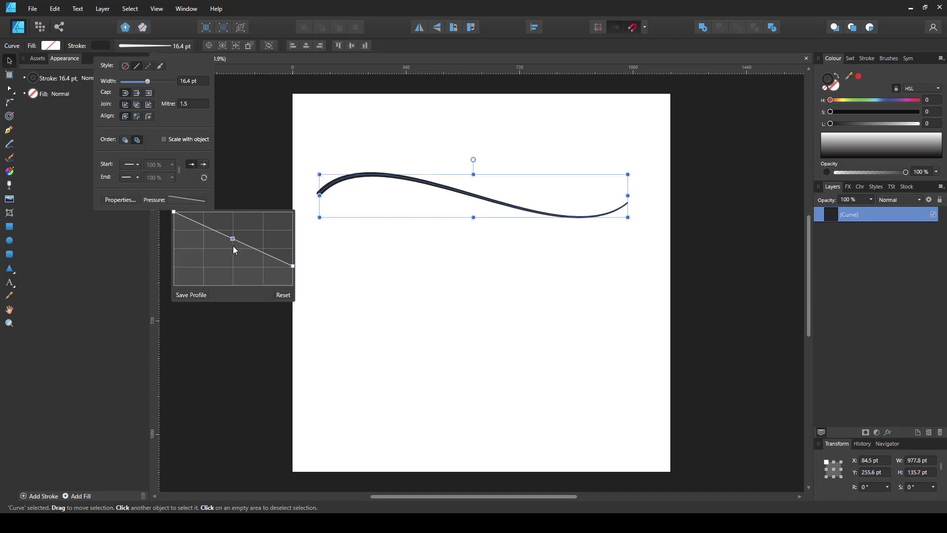
mouse_move(232, 238)
mouse_down()
mouse_move(252, 227)
mouse_move(213, 268)
mouse_move(239, 229)
mouse_move(197, 269)
mouse_move(221, 265)
mouse_up()
click(293, 266)
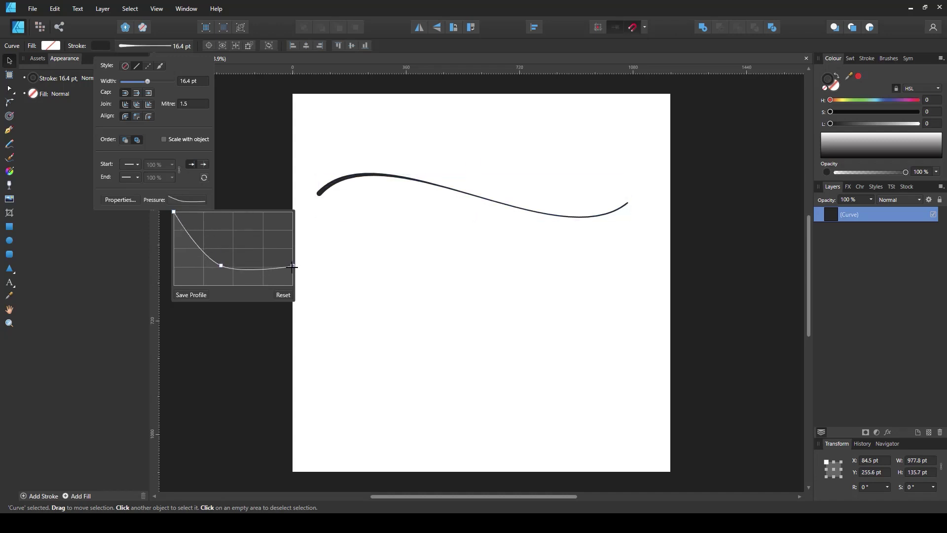
drag(294, 267, 293, 211)
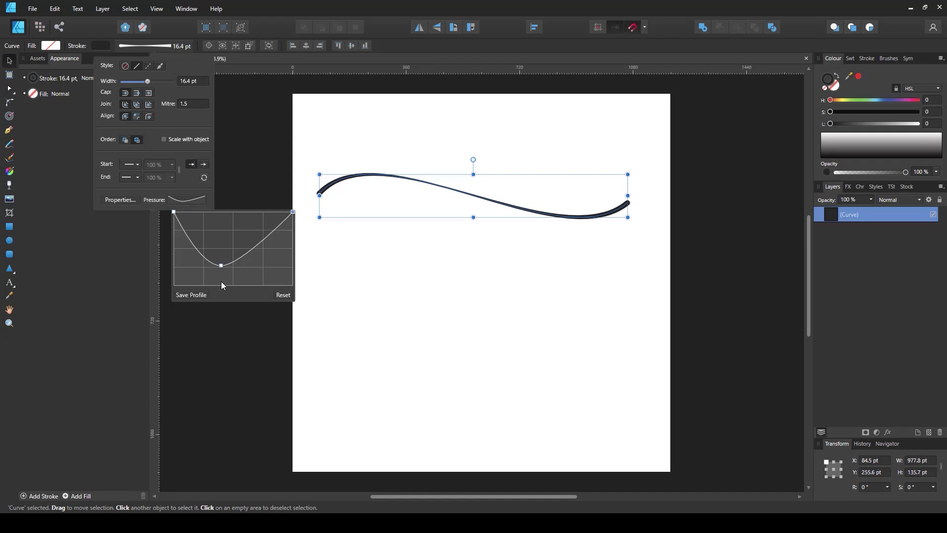
click(283, 295)
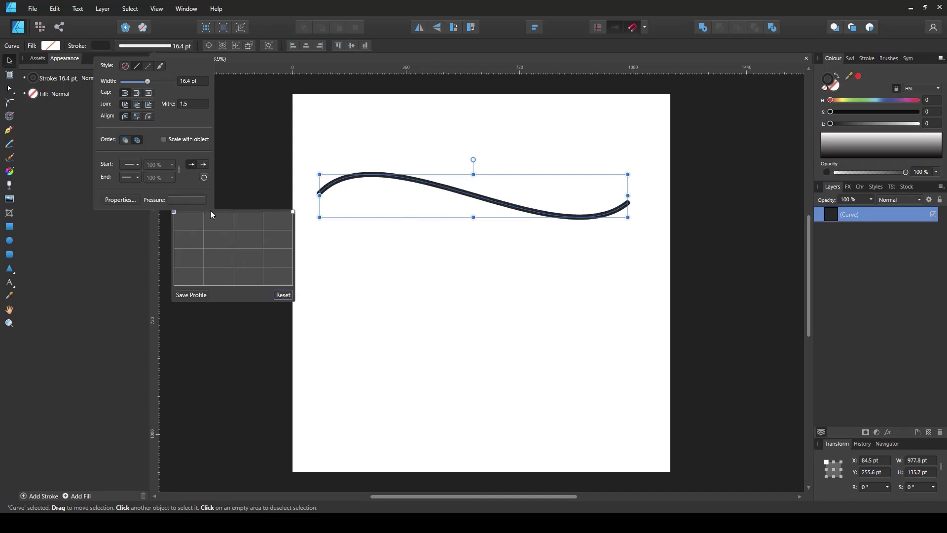
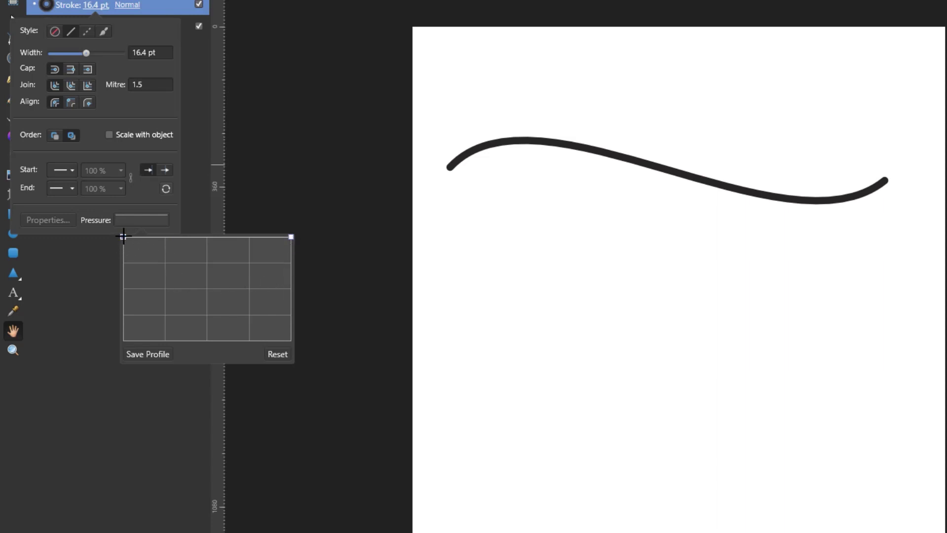
Step: Shape the pressure profile to taper to zero at both ends, with an added middle point at about two-thirds height
mouse_move(123, 237)
mouse_down()
mouse_move(127, 343)
mouse_move(123, 237)
mouse_up()
mouse_move(291, 235)
mouse_down()
mouse_move(291, 318)
mouse_move(291, 236)
mouse_up()
mouse_move(290, 236)
mouse_down()
mouse_move(291, 328)
mouse_move(294, 237)
mouse_up()
mouse_move(290, 236)
mouse_down()
mouse_move(297, 350)
mouse_move(292, 236)
mouse_up()
click(205, 238)
mouse_move(205, 237)
mouse_down()
mouse_move(208, 310)
mouse_move(206, 237)
mouse_up()
click(291, 236)
mouse_move(290, 237)
mouse_down()
mouse_move(291, 341)
mouse_move(295, 280)
mouse_move(300, 347)
mouse_up()
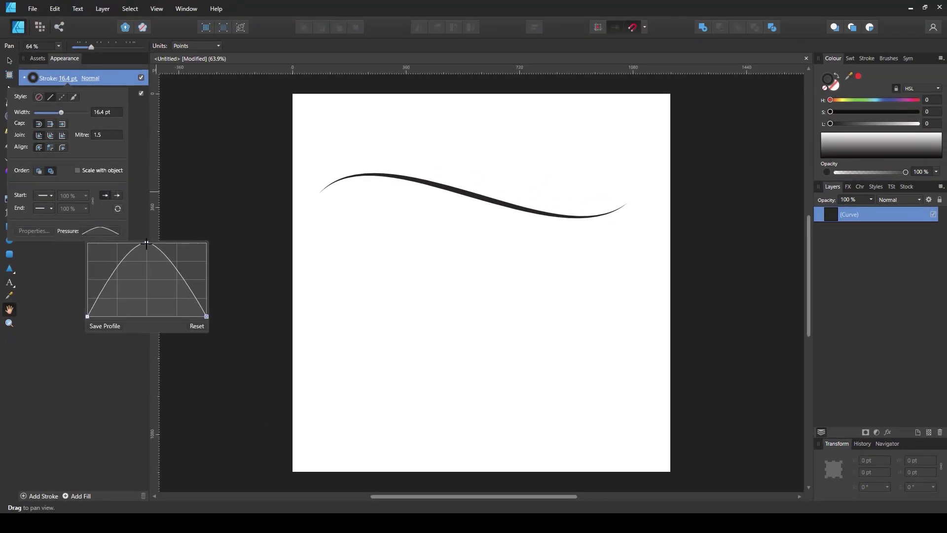
drag(207, 237, 208, 278)
mouse_move(148, 271)
mouse_down()
mouse_move(143, 280)
mouse_move(143, 248)
mouse_move(141, 284)
mouse_move(145, 269)
mouse_up()
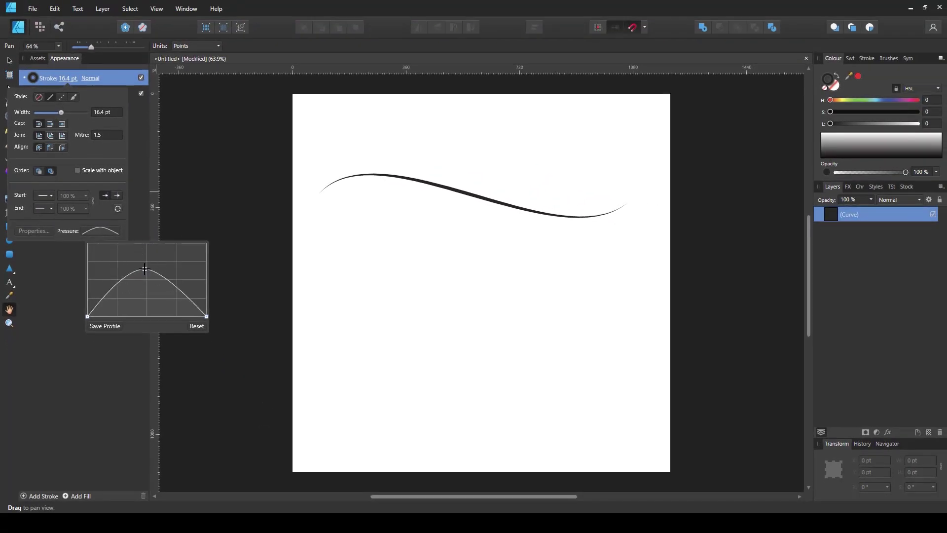
Step: Reshape the pressure profile into two near-full-height peaks around the quarter and three-quarter marks, with a low dip in the middle
click(117, 282)
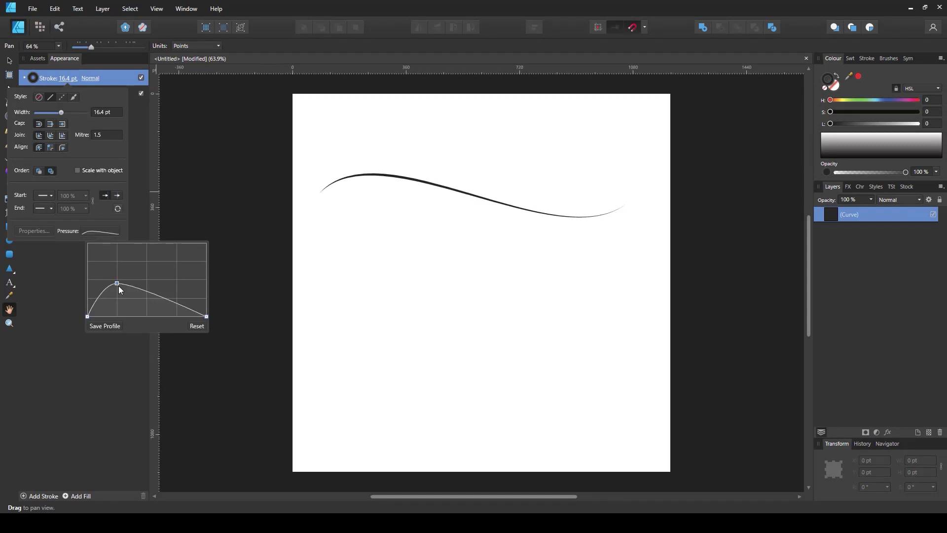
click(152, 294)
mouse_move(152, 294)
mouse_down()
mouse_move(139, 256)
mouse_move(180, 253)
mouse_move(147, 277)
mouse_move(147, 301)
mouse_move(113, 249)
mouse_up()
click(148, 263)
drag(180, 254, 178, 255)
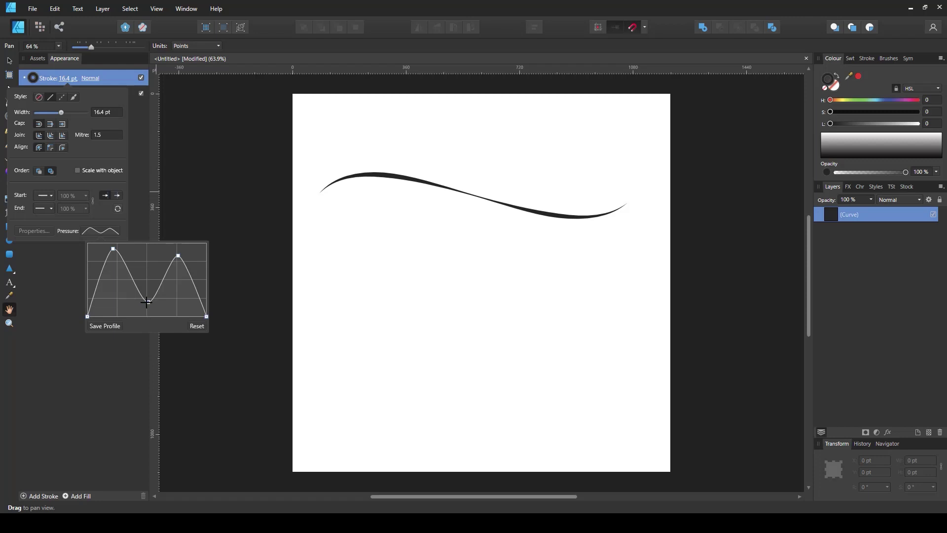
Step: Try an irregular pressure profile by shifting the second peak outward, lowering a dip to zero, and adding a middle peak followed by a shallower dip
mouse_move(149, 301)
mouse_down()
mouse_move(136, 293)
mouse_move(165, 291)
mouse_move(140, 276)
mouse_move(138, 293)
mouse_move(176, 301)
mouse_up()
mouse_move(178, 255)
mouse_down()
mouse_move(195, 269)
mouse_move(191, 251)
mouse_up()
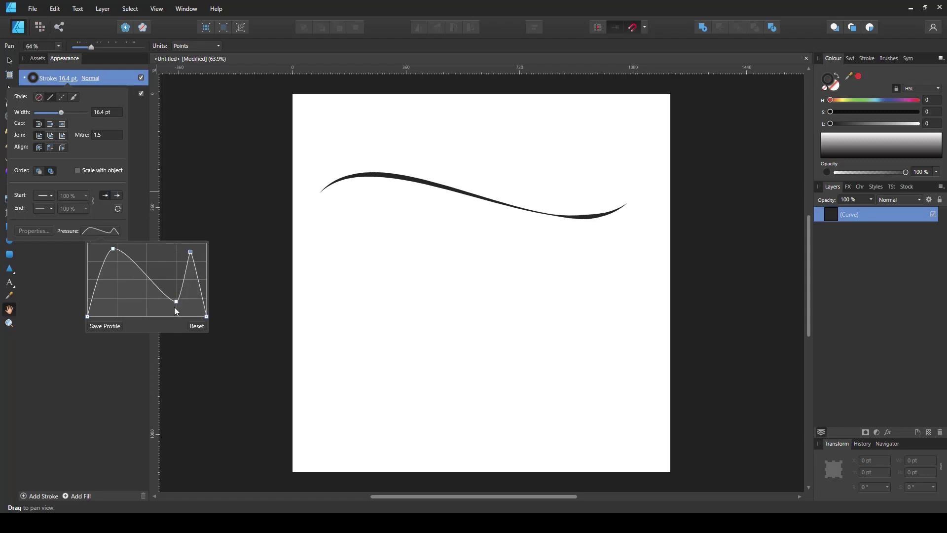
mouse_move(176, 302)
mouse_down()
mouse_move(144, 318)
mouse_move(143, 339)
mouse_move(151, 330)
mouse_move(127, 330)
mouse_up()
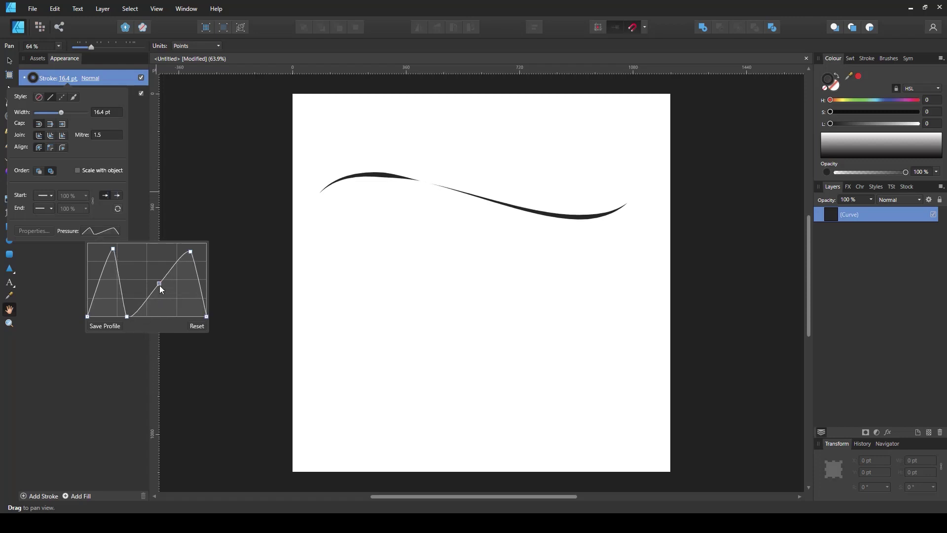
mouse_move(160, 285)
mouse_down()
mouse_move(173, 300)
mouse_move(148, 288)
mouse_move(142, 255)
mouse_move(145, 264)
mouse_up()
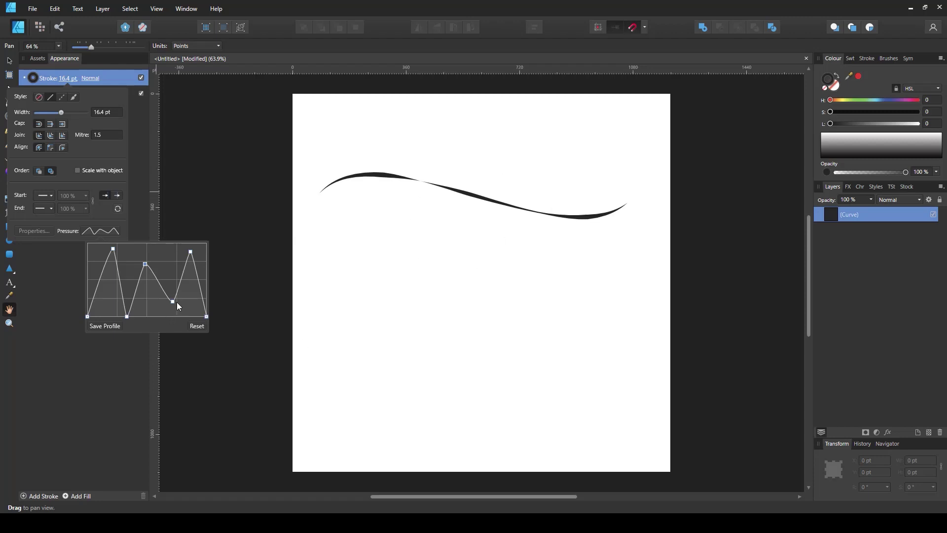
drag(173, 302, 173, 289)
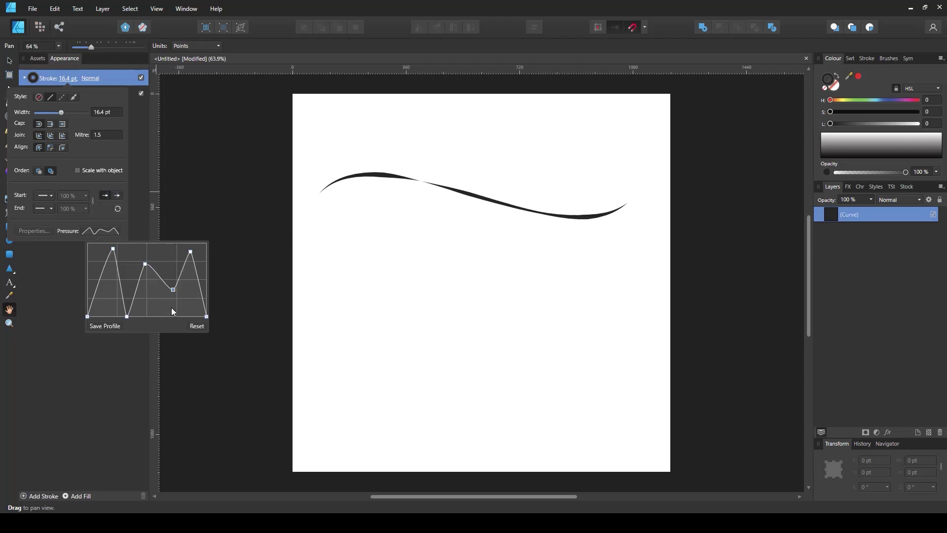
Step: Delete the three inner points between the first and last peaks of the pressure profile
key(Delete)
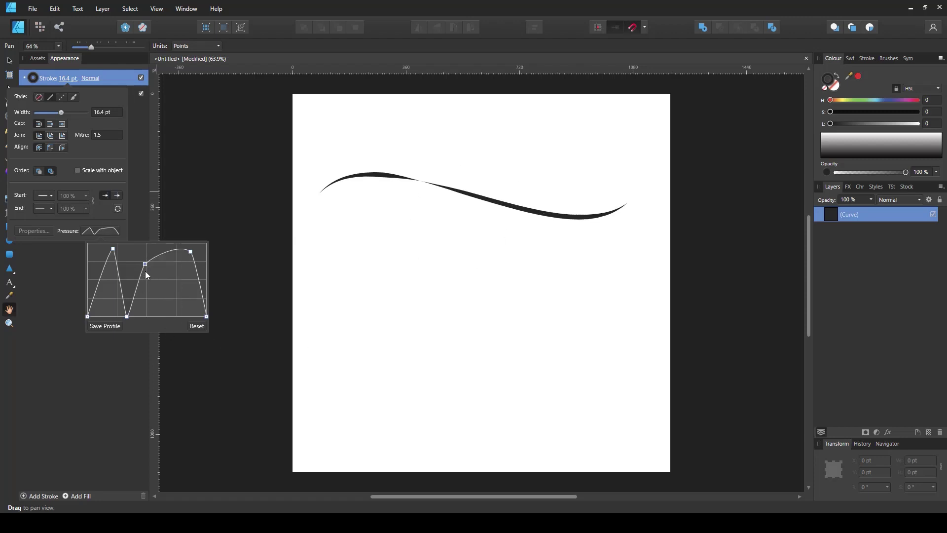
key(Delete)
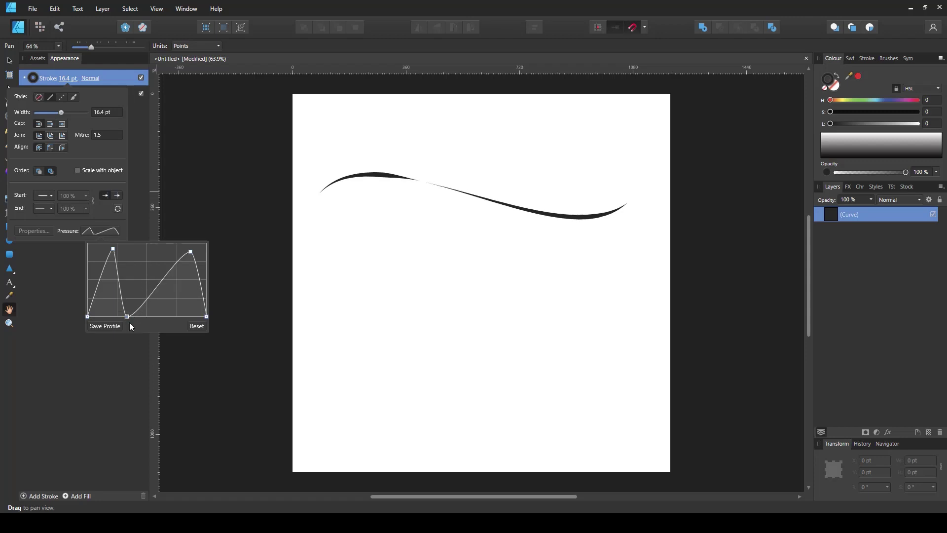
key(Delete)
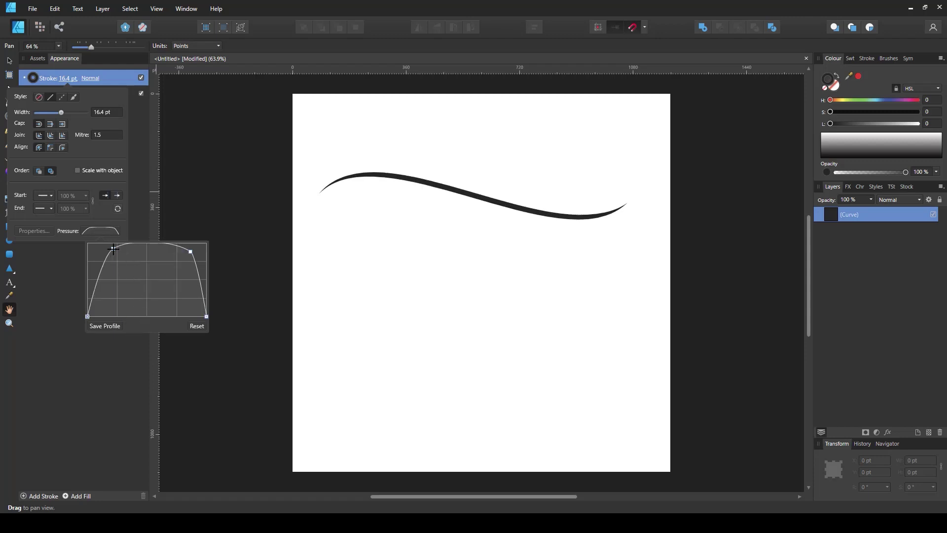
Step: Shape the pressure profile with two full-height peaks and a middle dip at about 40 percent height, keeping zero pressure at both ends
drag(113, 249, 123, 268)
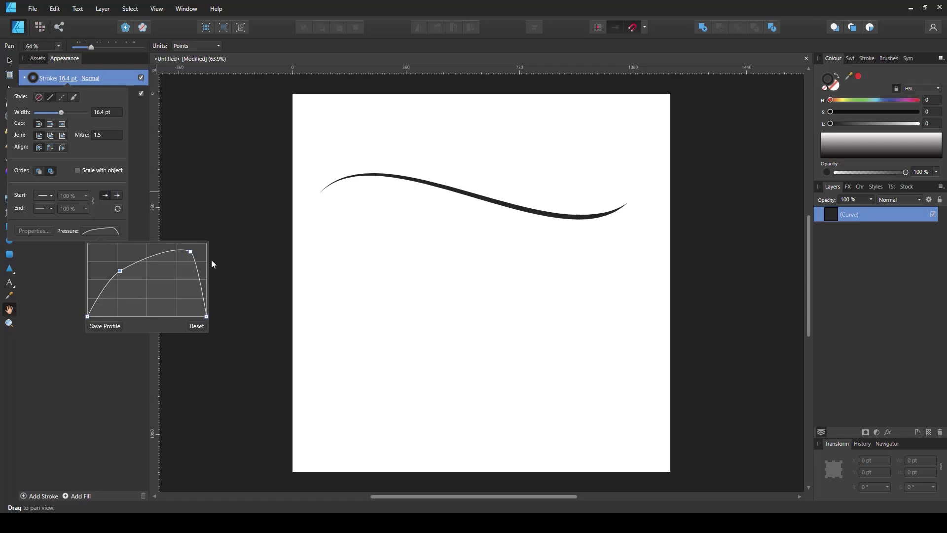
drag(189, 251, 194, 270)
mouse_move(120, 271)
mouse_down()
mouse_move(157, 263)
mouse_move(120, 271)
mouse_move(152, 277)
mouse_move(148, 300)
mouse_up()
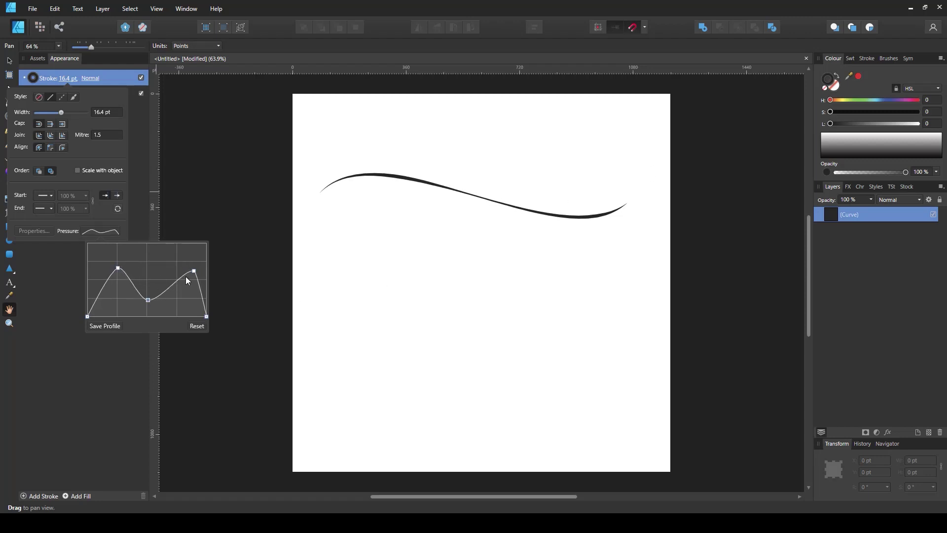
drag(194, 271, 189, 243)
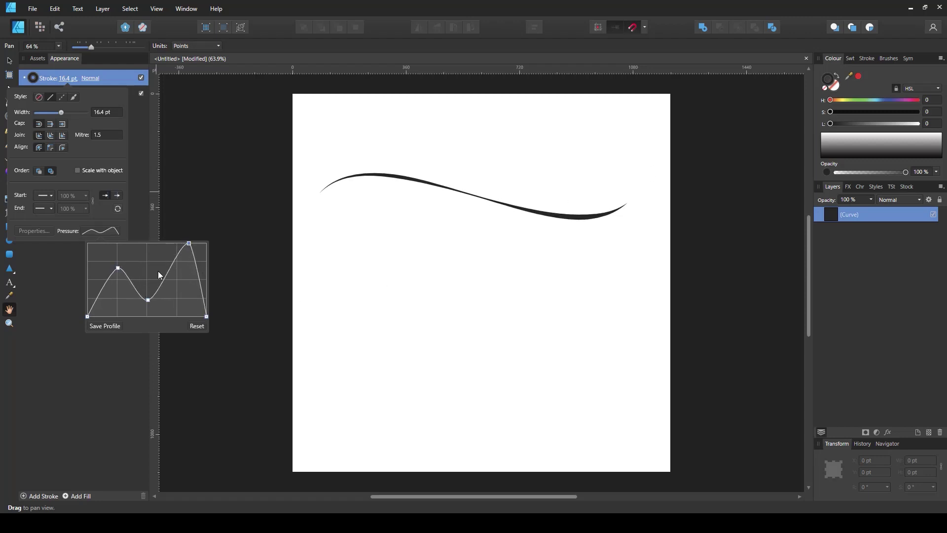
drag(118, 268, 113, 243)
mouse_move(148, 300)
mouse_down()
mouse_move(147, 271)
mouse_move(147, 286)
mouse_up()
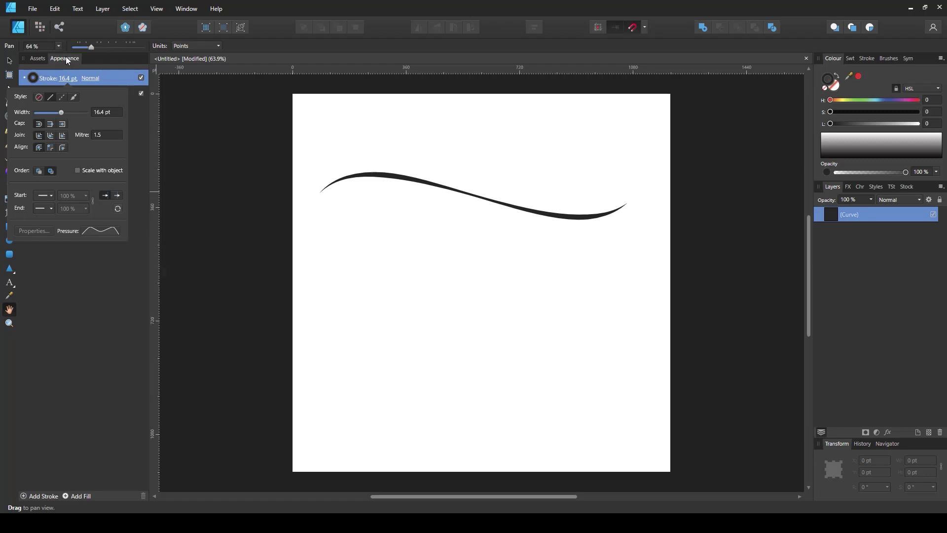
Step: Close the stroke settings and move the curve to about X 53 pt, Y 238 pt
click(9, 61)
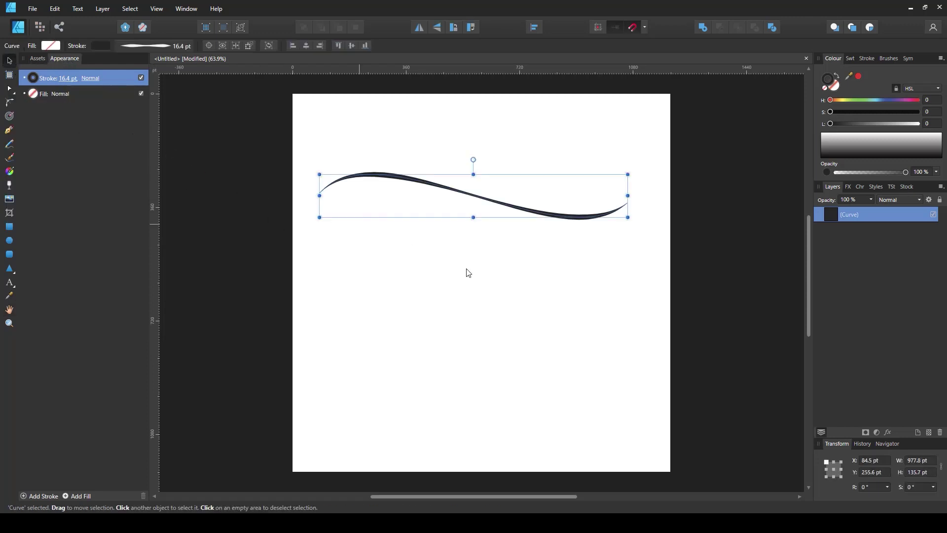
click(520, 253)
mouse_move(557, 207)
mouse_down()
mouse_move(550, 239)
mouse_move(560, 205)
mouse_move(548, 202)
mouse_up()
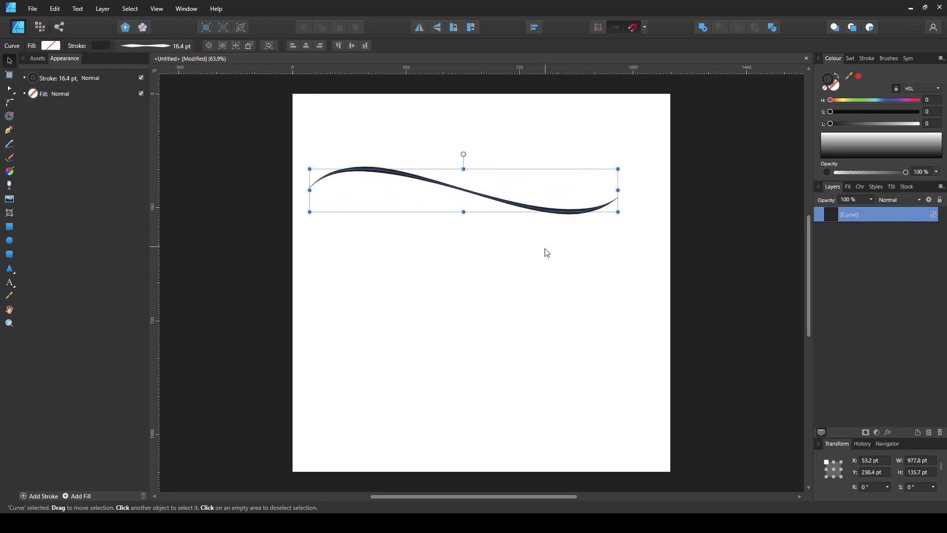
Step: Bend the curve by lowering its right end node, pulling a middle node to about X 453 pt, Y 715 pt, and extending the left end's handle
key(a)
drag(617, 197, 594, 326)
drag(522, 383, 655, 95)
click(513, 159)
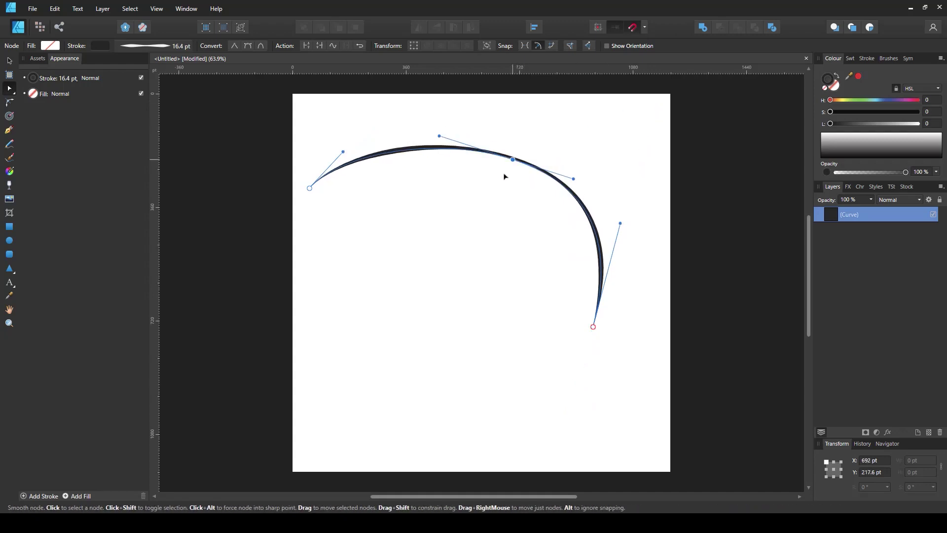
drag(504, 176, 437, 331)
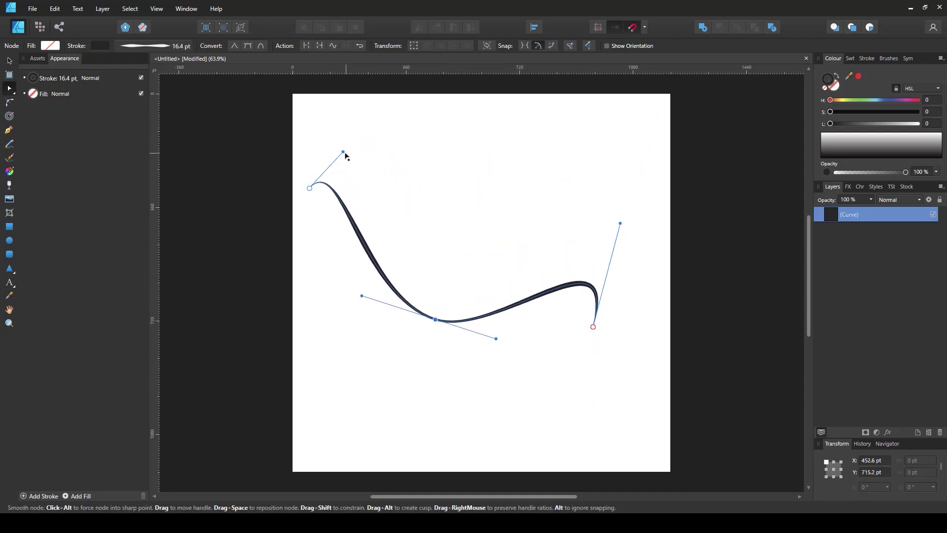
drag(343, 151, 510, 144)
click(495, 286)
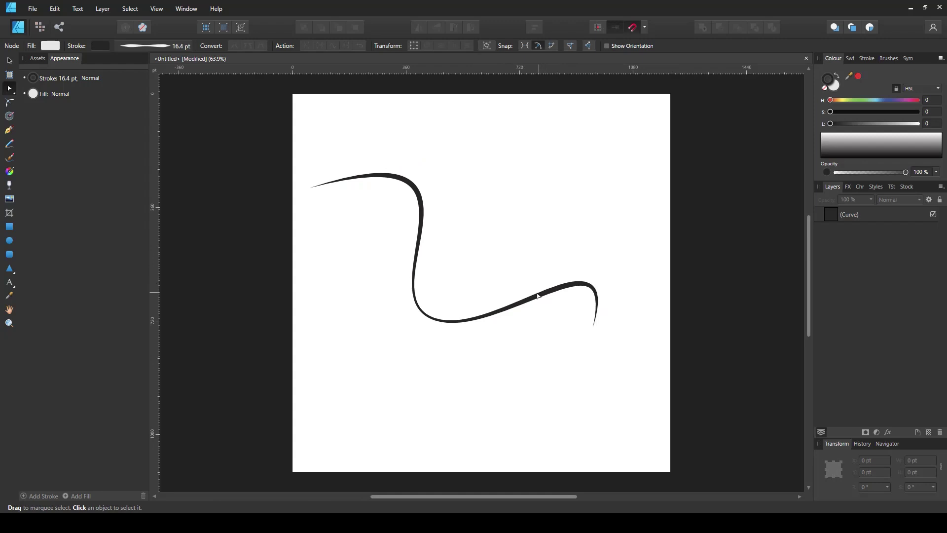
Step: Move the reshaped curve up the page to about X 72 pt, Y 51 pt and deselect it
key(v)
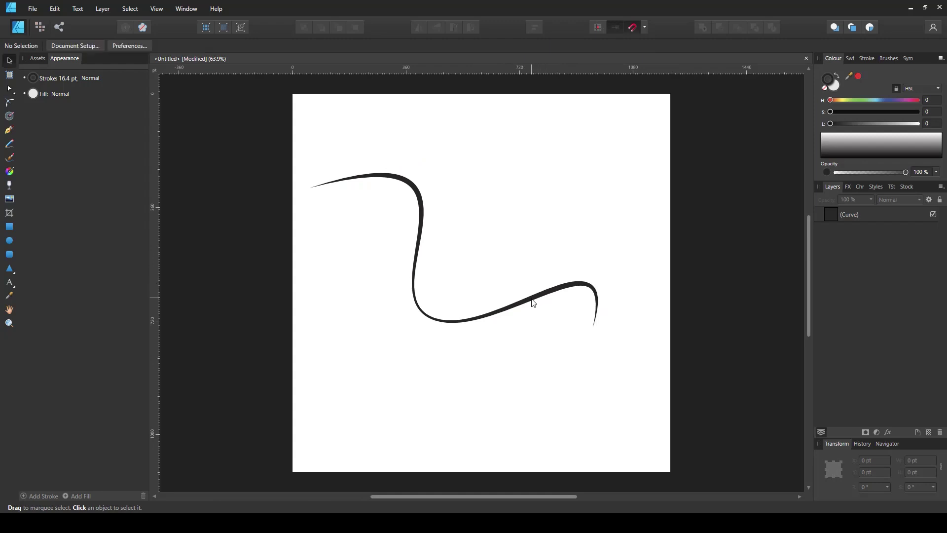
drag(532, 302, 539, 236)
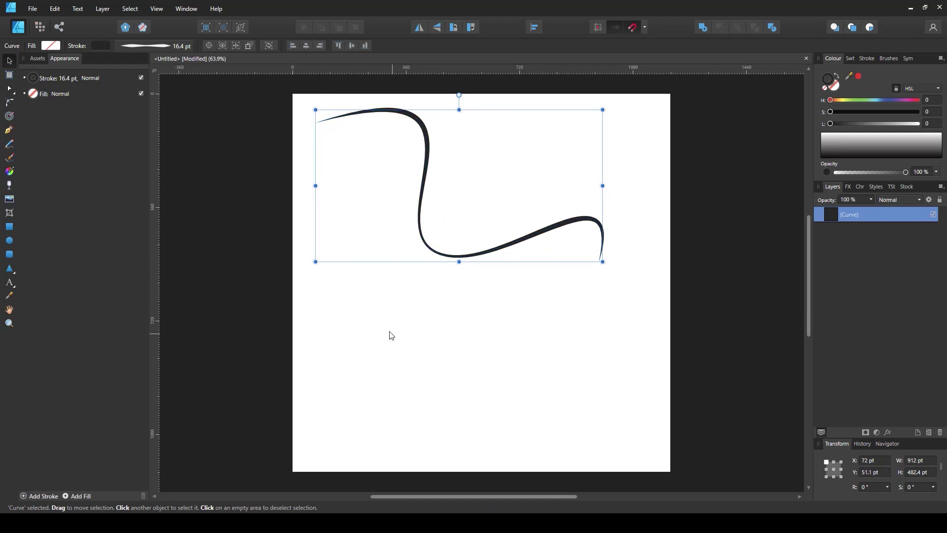
click(391, 336)
Step: Draw a large flowing five-node open curve with the Pen tool, winding from the page's lower half up across the existing curve
click(9, 131)
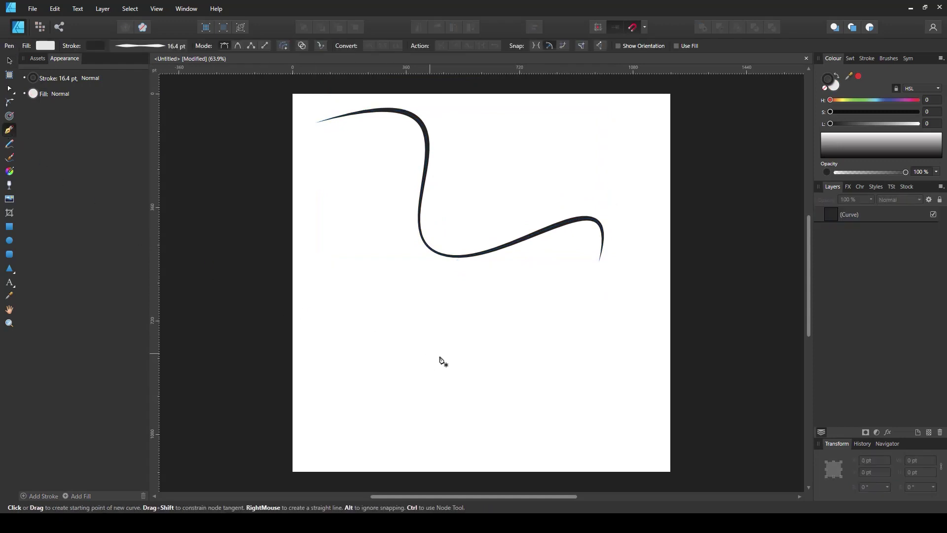
drag(541, 347, 503, 409)
drag(381, 378, 357, 326)
drag(475, 298, 566, 318)
drag(459, 142, 390, 178)
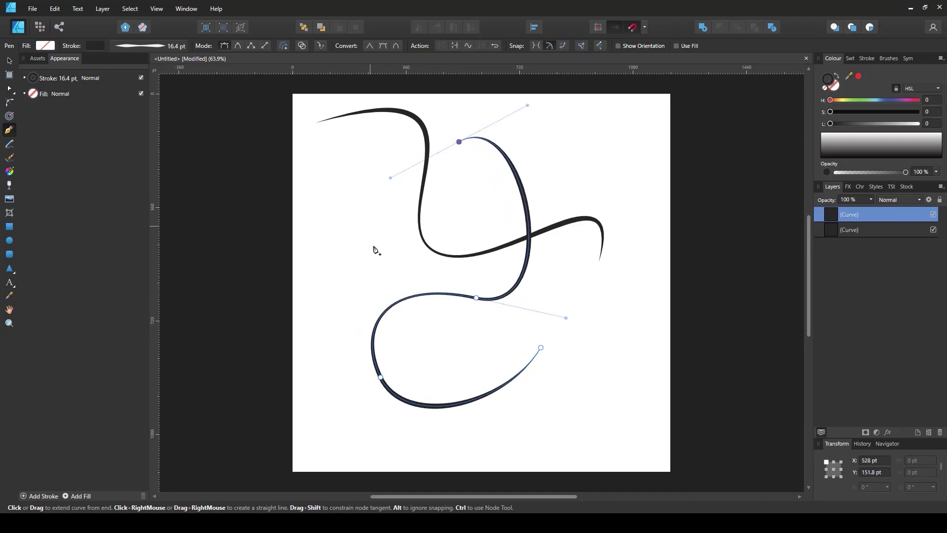
drag(385, 257, 433, 277)
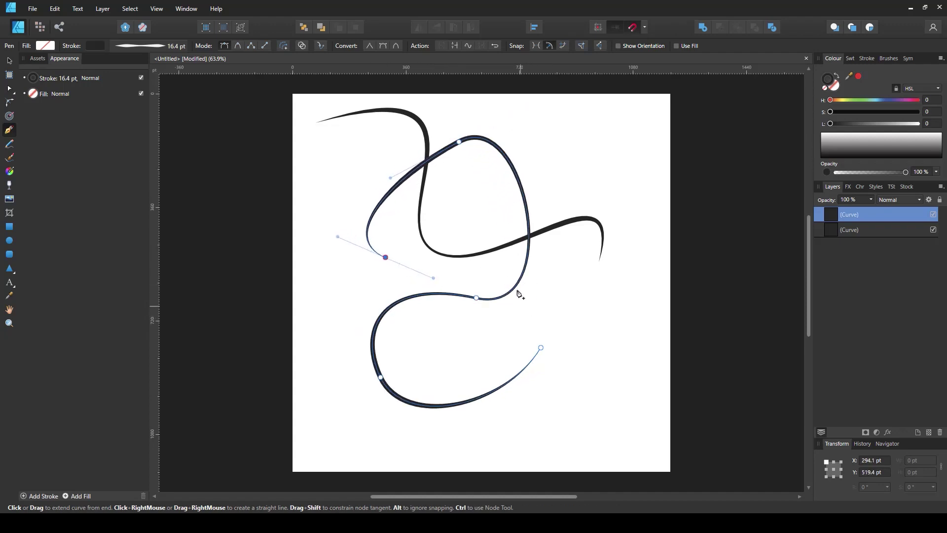
key(Escape)
Step: Draw a small looping curve in the page's lower right corner with the Pen tool and shorten its bottom node's left handle
drag(602, 313, 578, 314)
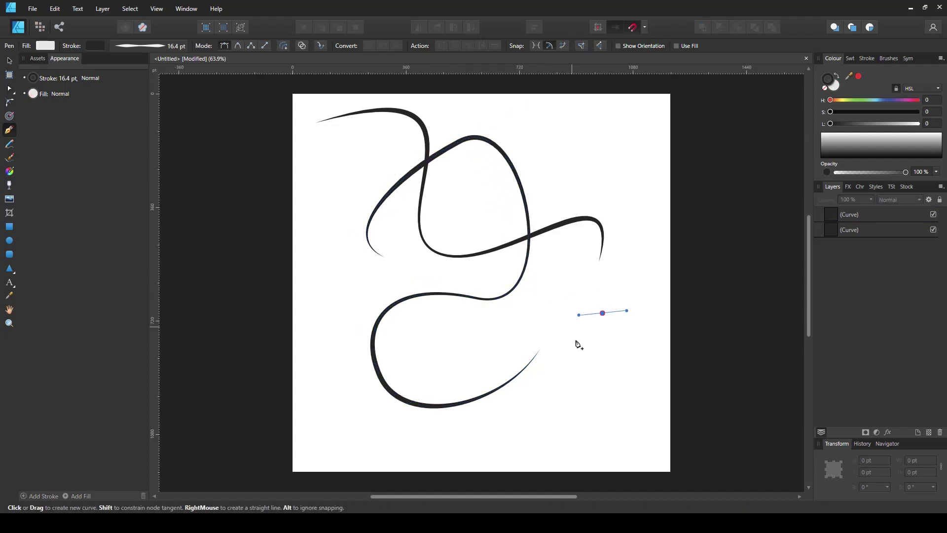
mouse_move(602, 351)
mouse_down()
mouse_move(630, 351)
mouse_move(601, 328)
mouse_up()
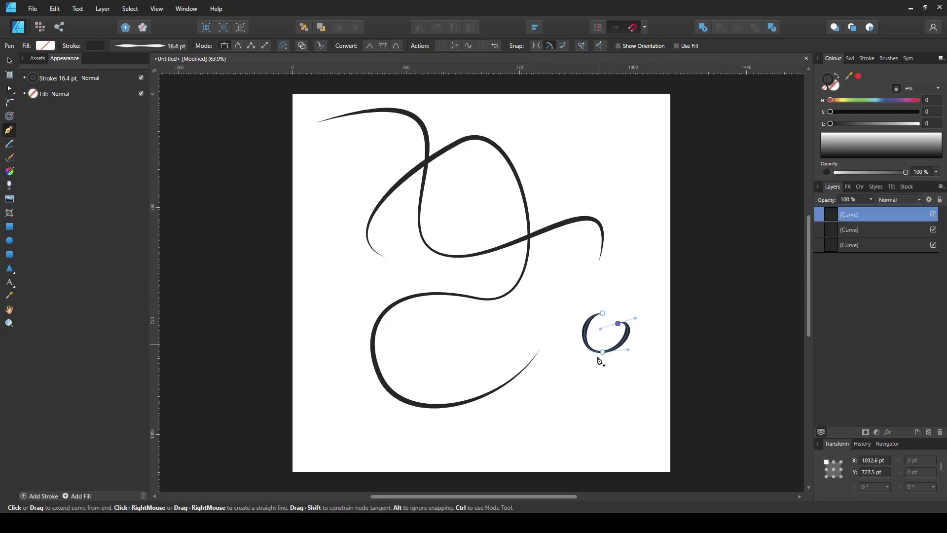
drag(570, 406, 511, 396)
drag(564, 360, 572, 381)
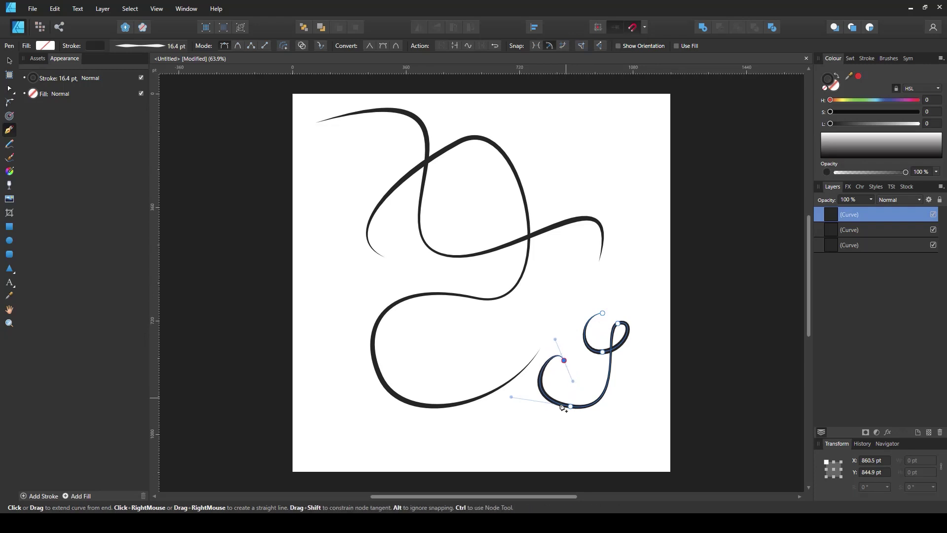
key(a)
drag(512, 399, 531, 398)
click(539, 394)
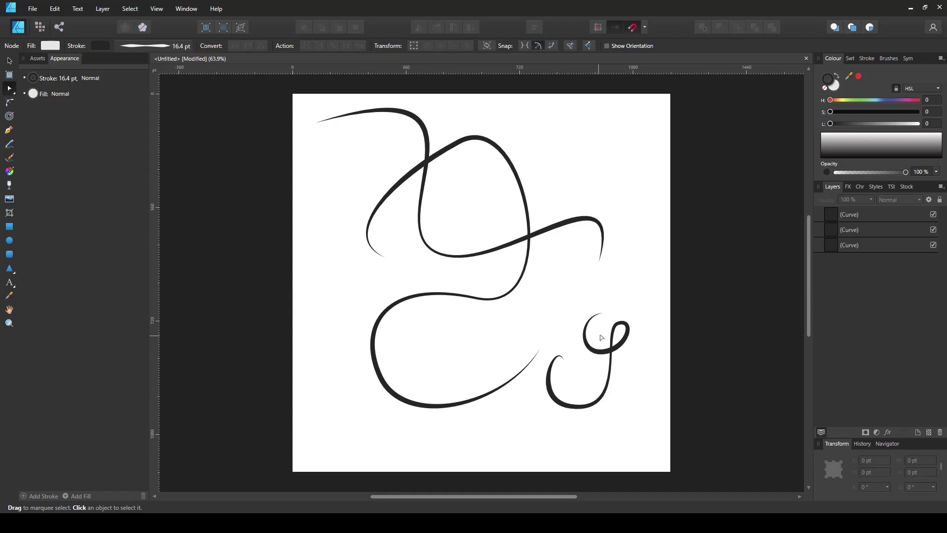
Step: Open the stroke settings and inspect the pressure profile used for new curves
click(155, 45)
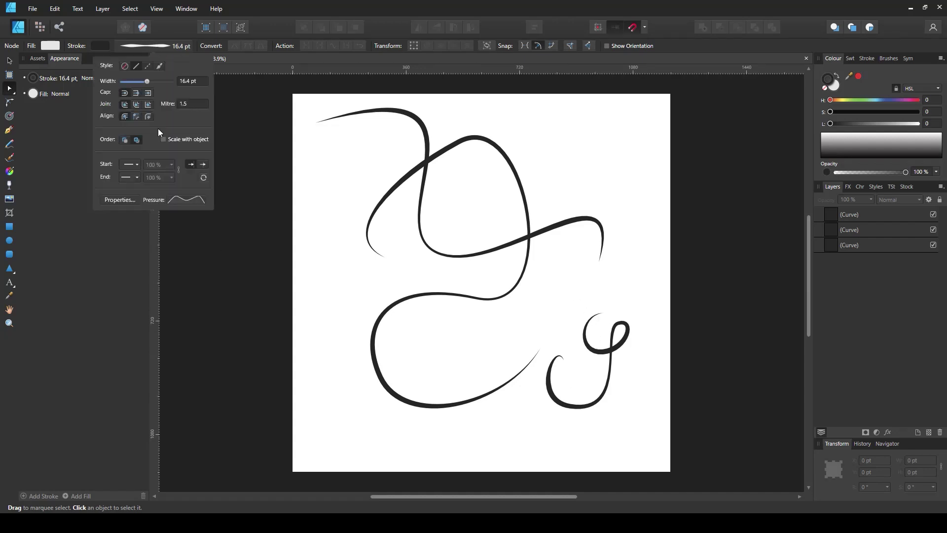
click(187, 202)
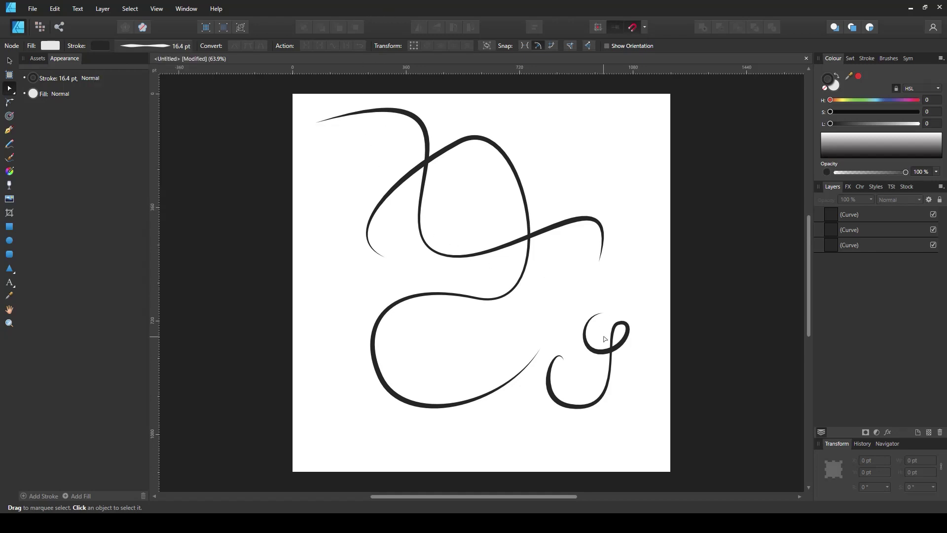
Step: Delete the two newly drawn pen curves, keeping the original curve at the top of the page
key(v)
drag(645, 315, 347, 476)
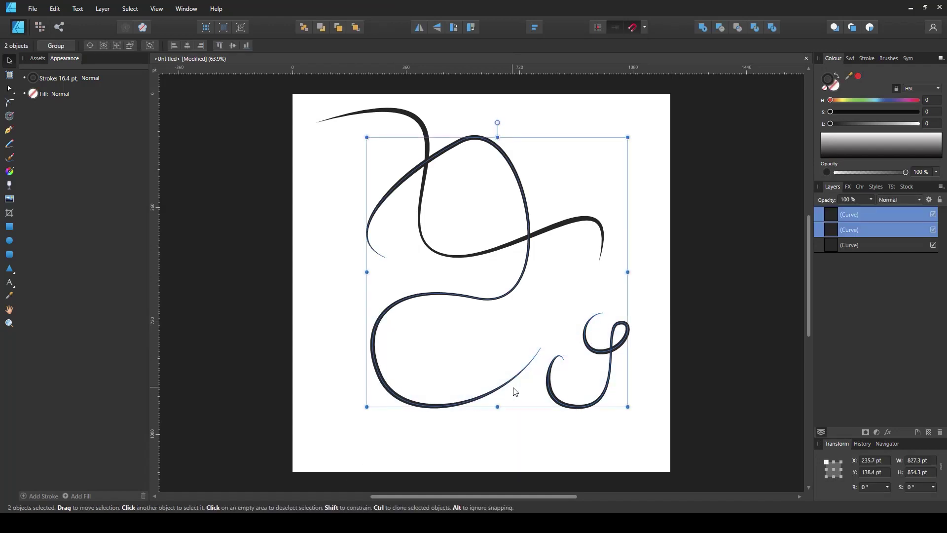
key(Delete)
click(486, 308)
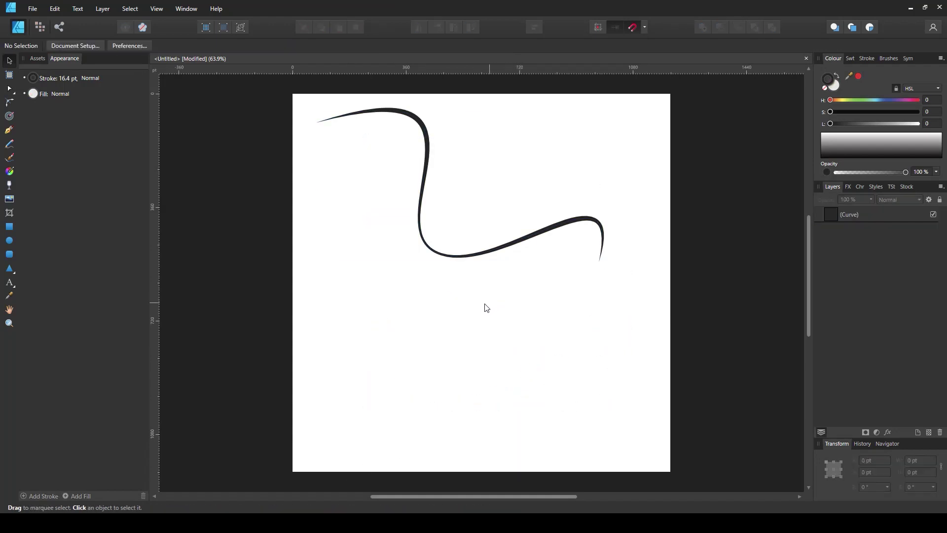
Step: Draw a freehand wavy curve with the Pencil tool across the lower half of the page, ending near its right edge
drag(507, 186, 344, 213)
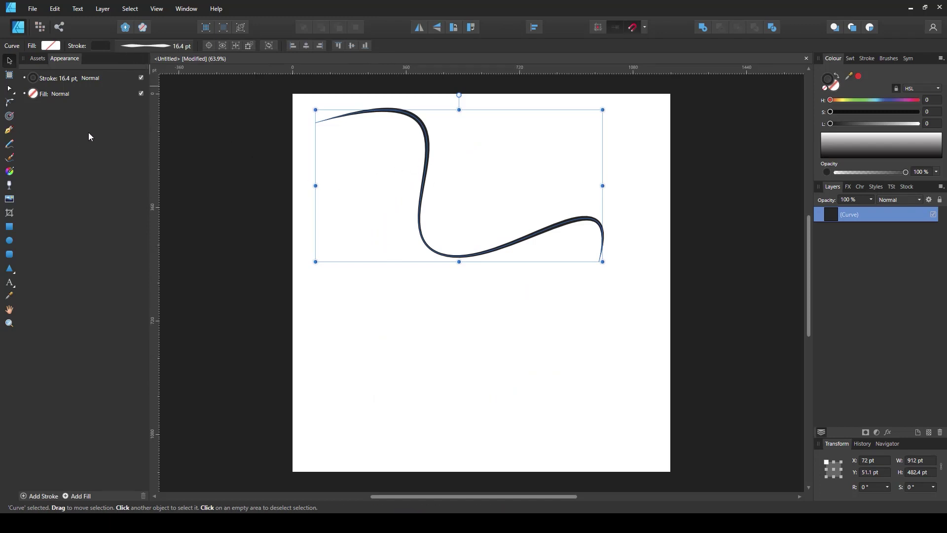
click(348, 197)
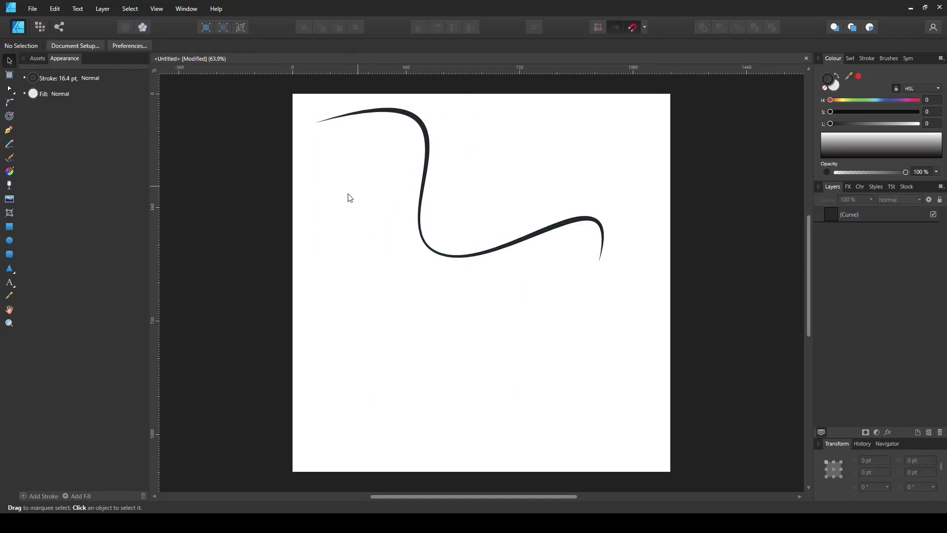
click(9, 145)
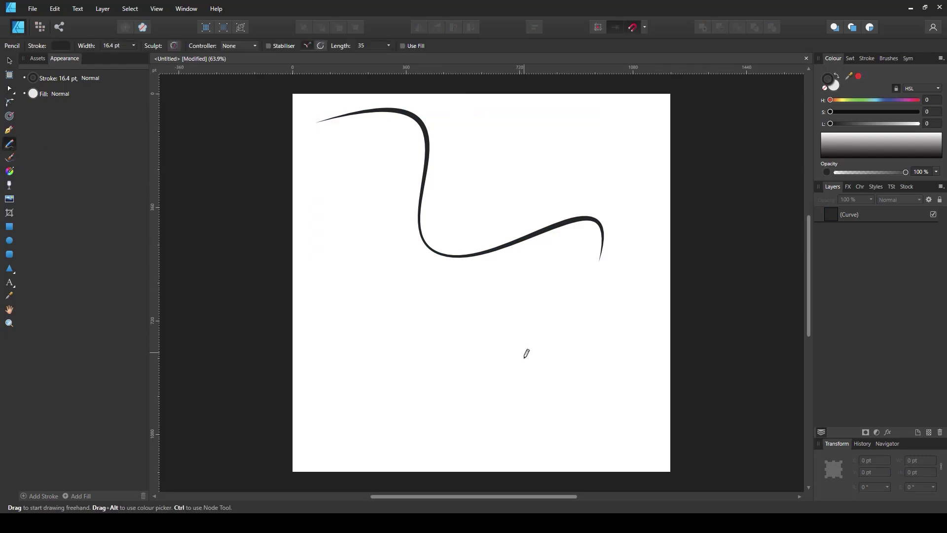
mouse_move(379, 437)
mouse_down()
mouse_move(368, 351)
mouse_move(434, 296)
mouse_move(524, 298)
mouse_move(594, 325)
mouse_move(651, 288)
mouse_up()
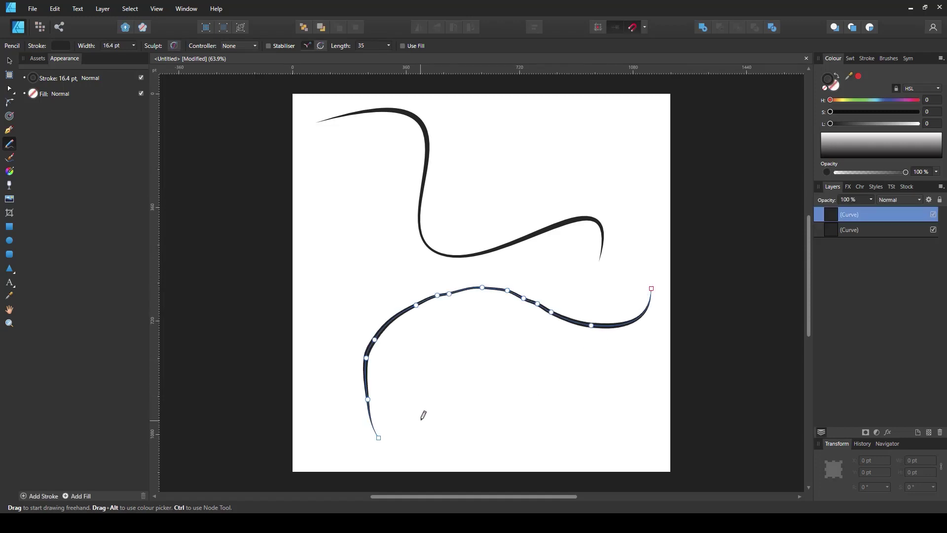
Step: Draw four more freehand wavy curves with the Pencil tool, plus a long smooth one across the page with the Stabiliser enabled
mouse_move(422, 420)
mouse_down()
mouse_move(474, 372)
mouse_move(546, 386)
mouse_move(571, 367)
mouse_up()
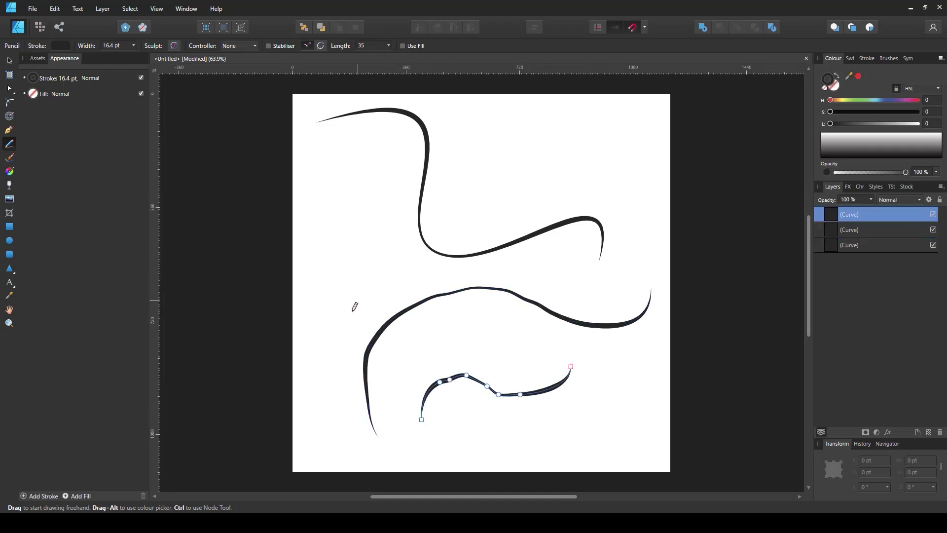
mouse_move(342, 318)
mouse_down()
mouse_move(385, 255)
mouse_move(448, 330)
mouse_move(502, 311)
mouse_up()
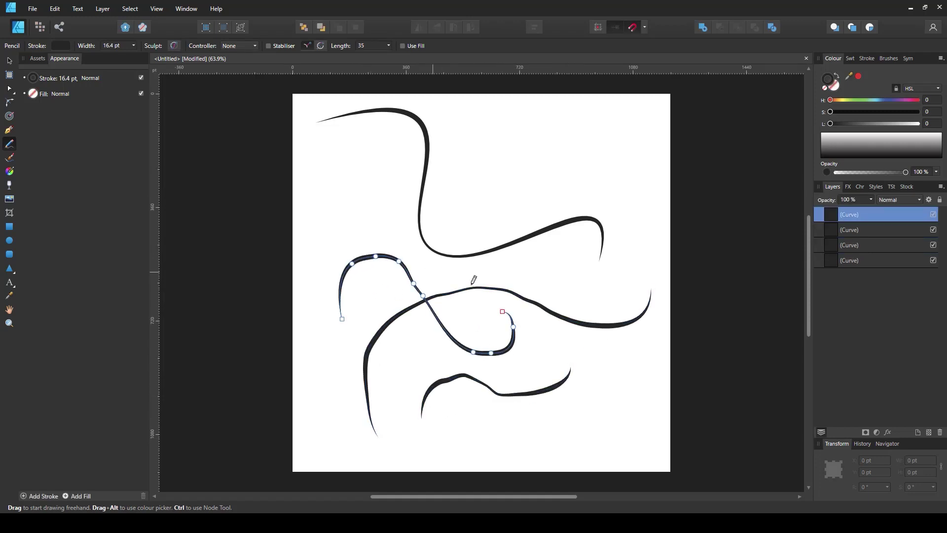
mouse_move(495, 434)
mouse_down()
mouse_move(571, 428)
mouse_move(596, 412)
mouse_move(618, 432)
mouse_move(648, 409)
mouse_up()
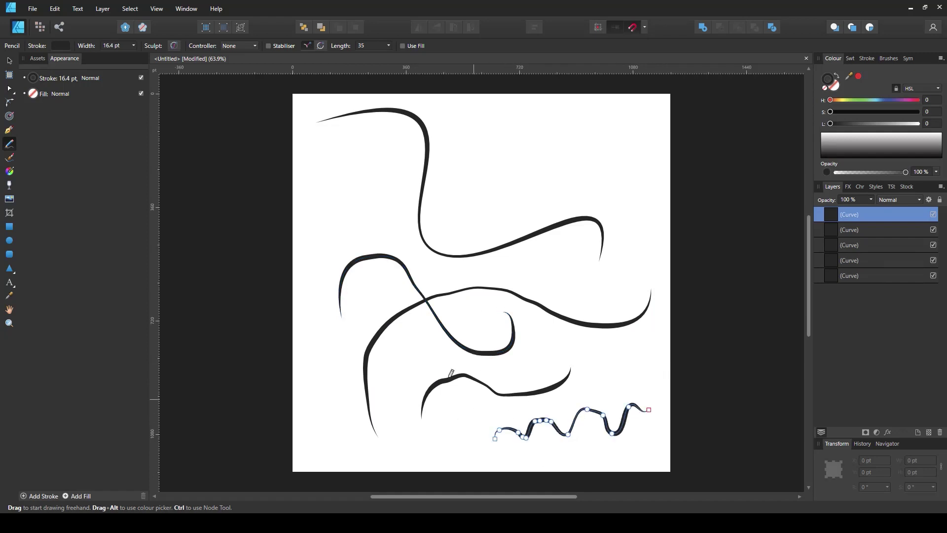
mouse_move(458, 130)
mouse_down()
mouse_move(479, 168)
mouse_move(523, 156)
mouse_move(555, 181)
mouse_move(586, 157)
mouse_move(618, 187)
mouse_move(625, 217)
mouse_up()
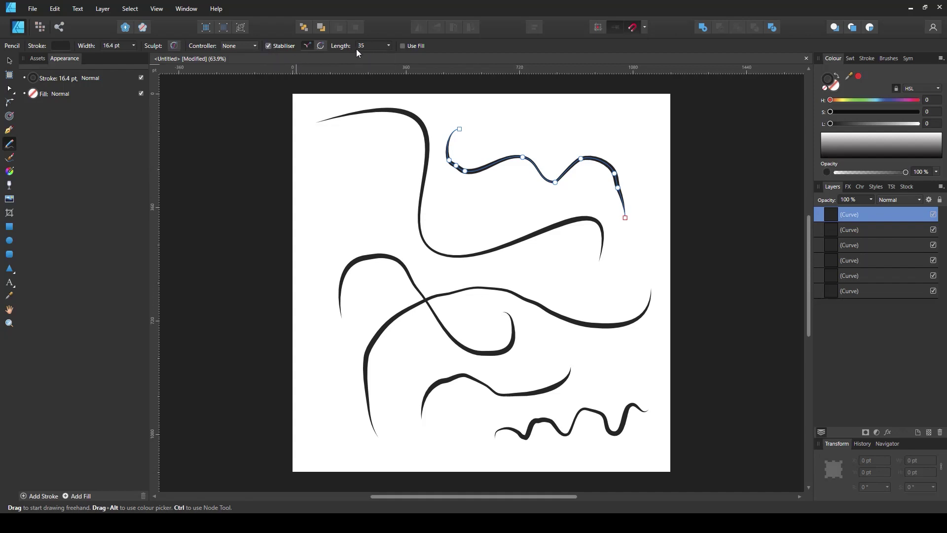
mouse_move(344, 144)
mouse_down()
mouse_move(328, 167)
mouse_move(325, 211)
mouse_move(361, 242)
mouse_move(435, 255)
mouse_move(602, 224)
mouse_move(646, 270)
mouse_move(661, 332)
mouse_move(645, 363)
mouse_up()
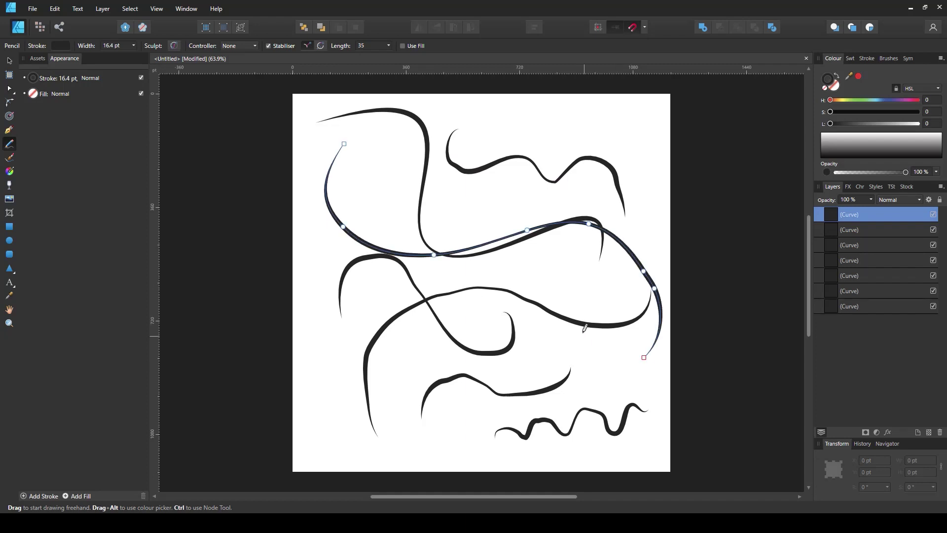
Step: Delete the six freehand pencil curves, keeping the original curve at the top of the page
key(v)
drag(583, 84, 345, 489)
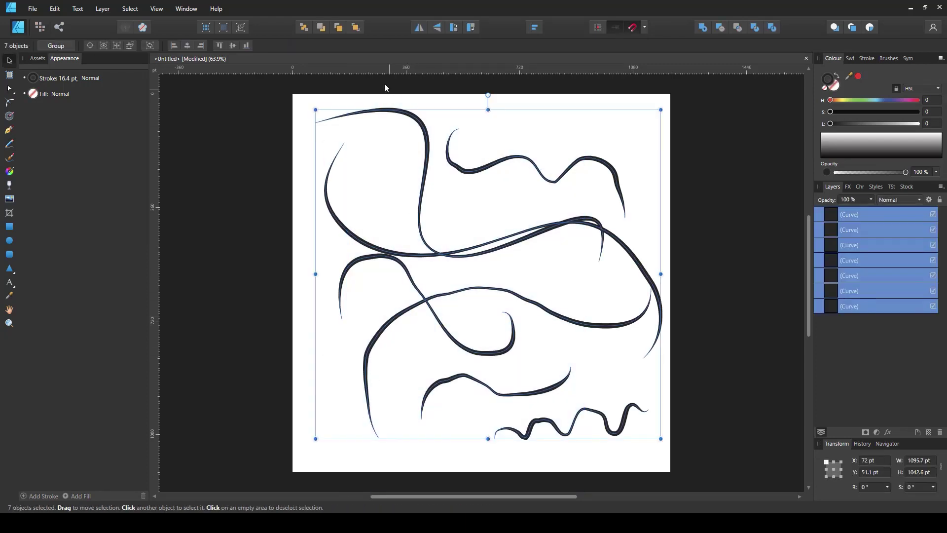
shift+click(471, 239)
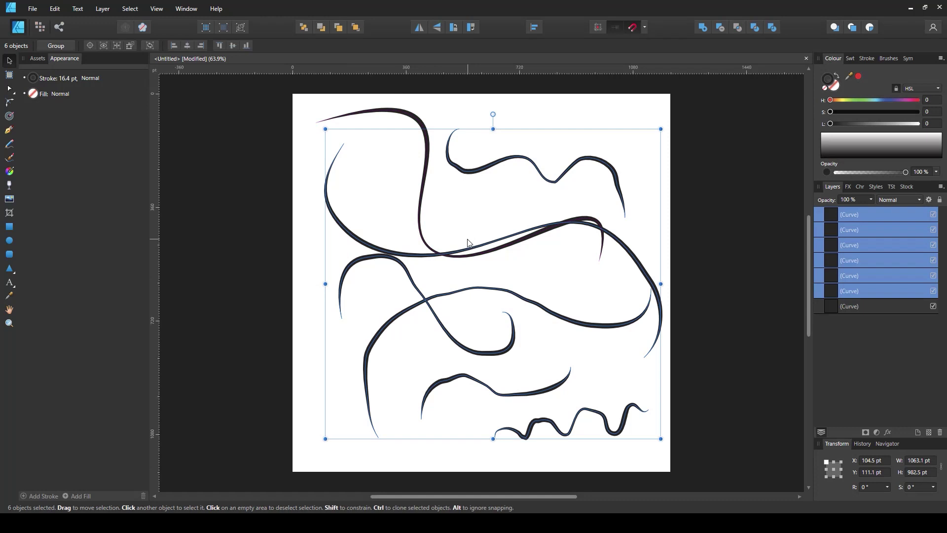
key(Delete)
click(179, 188)
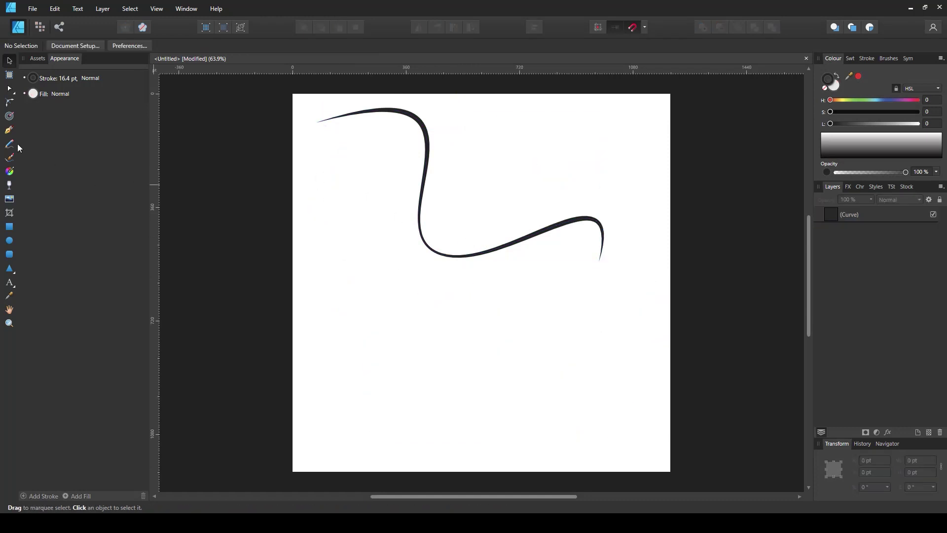
Step: Draw three stabilised Pencil strokes starting near the page's upper left, each sweeping down and ending in a spiral
key(n)
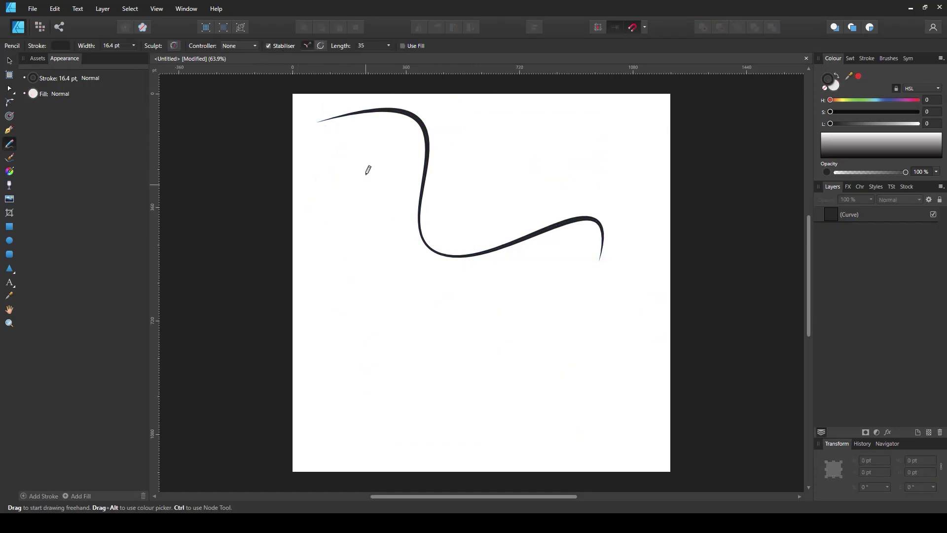
mouse_move(365, 172)
mouse_down()
mouse_move(343, 207)
mouse_move(339, 257)
mouse_move(363, 305)
mouse_move(407, 337)
mouse_move(573, 291)
mouse_move(634, 329)
mouse_move(623, 396)
mouse_move(563, 438)
mouse_move(503, 430)
mouse_move(482, 364)
mouse_move(541, 322)
mouse_move(609, 340)
mouse_move(593, 407)
mouse_move(534, 409)
mouse_move(538, 348)
mouse_move(589, 377)
mouse_up()
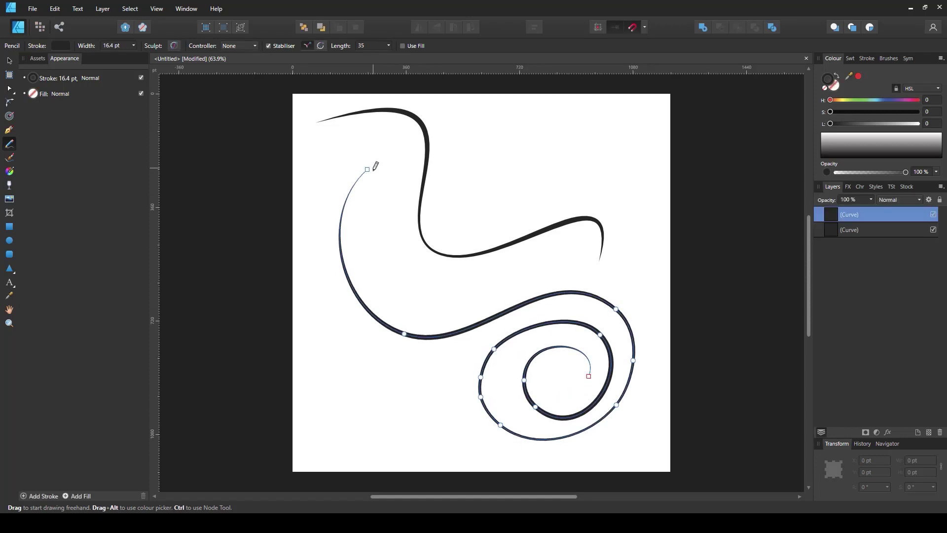
mouse_move(376, 180)
mouse_down()
mouse_move(361, 197)
mouse_move(361, 246)
mouse_move(392, 296)
mouse_move(438, 312)
mouse_move(548, 248)
mouse_move(590, 246)
mouse_move(632, 263)
mouse_move(653, 303)
mouse_move(616, 352)
mouse_move(577, 342)
mouse_move(570, 281)
mouse_move(617, 259)
mouse_move(648, 296)
mouse_move(626, 321)
mouse_move(599, 319)
mouse_move(613, 282)
mouse_up()
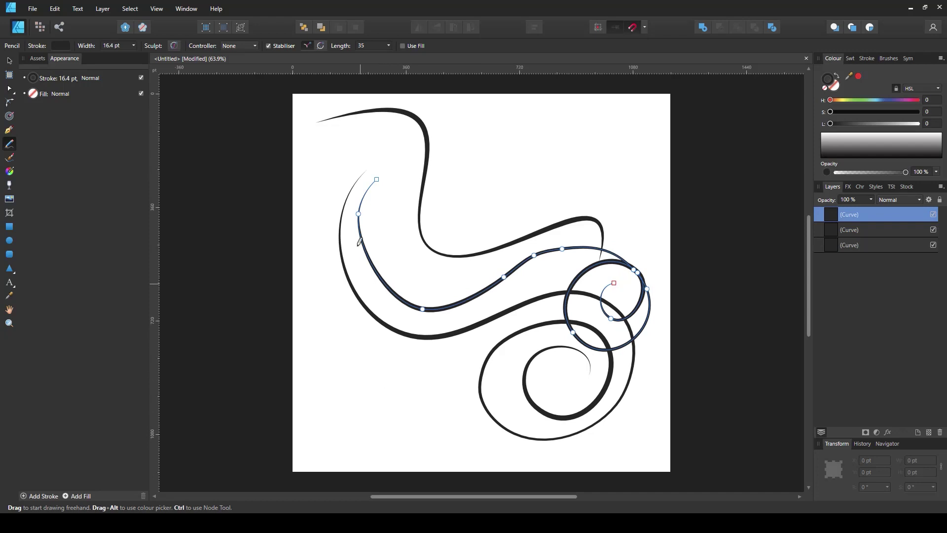
mouse_move(383, 192)
mouse_down()
mouse_move(360, 270)
mouse_move(376, 311)
mouse_move(431, 333)
mouse_move(481, 284)
mouse_move(419, 250)
mouse_move(394, 300)
mouse_move(445, 299)
mouse_move(428, 275)
mouse_up()
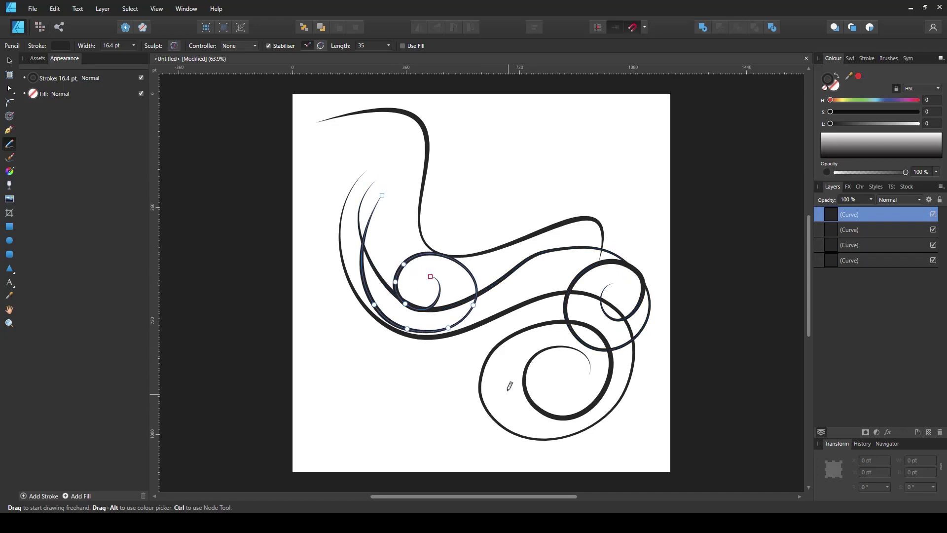
Step: Select all four curves, including the original one, and delete them to clear the page
key(v)
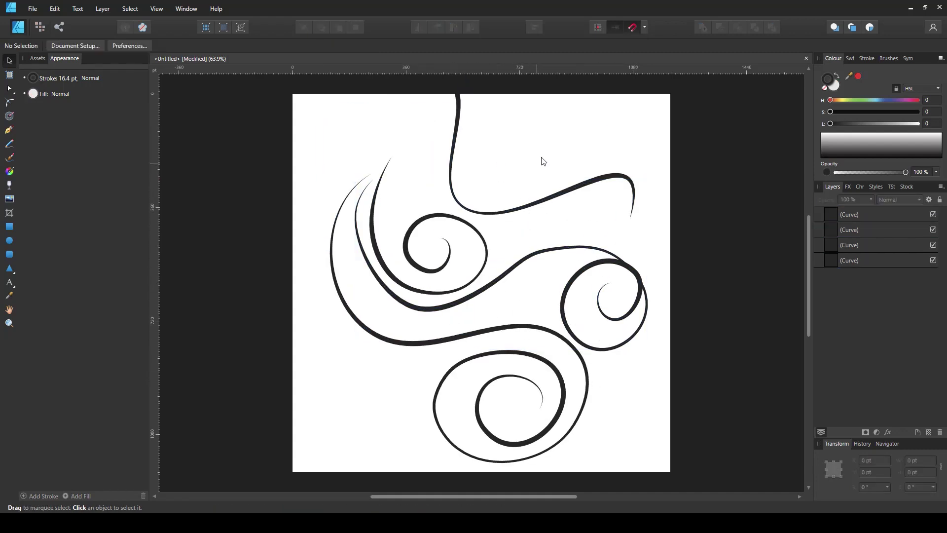
drag(549, 147, 359, 461)
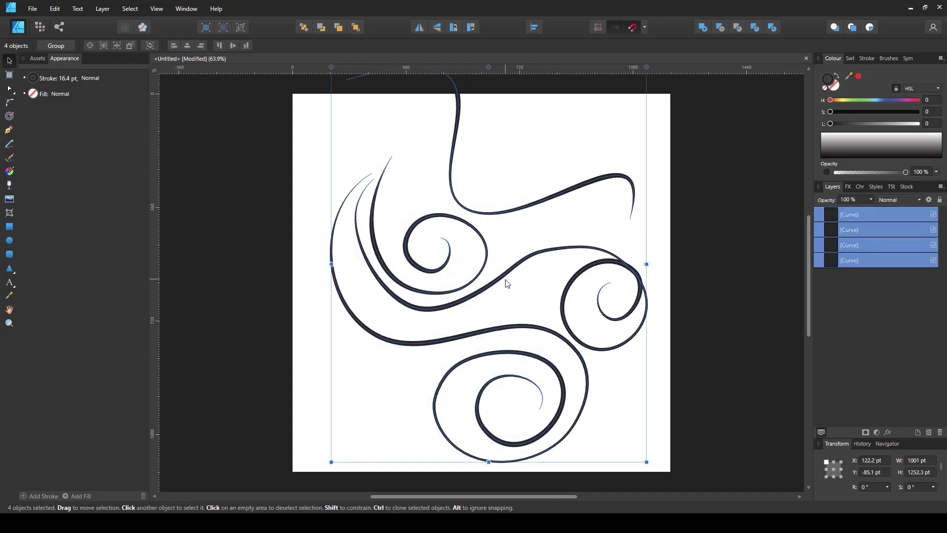
key(Delete)
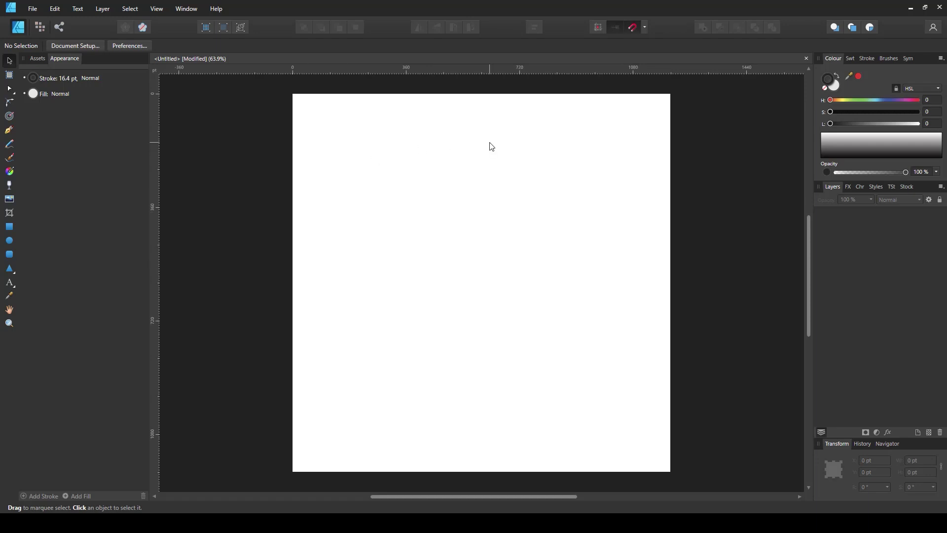
Step: Open the Flower document, copy its visible line-art group into the untitled document, and move it to the middle of the page
click(33, 9)
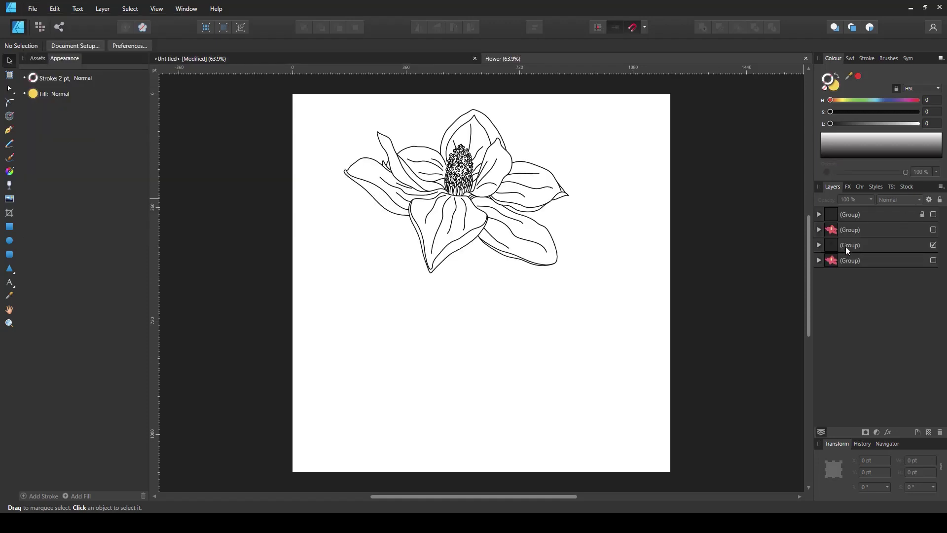
click(847, 246)
drag(509, 260, 322, 106)
drag(475, 300, 473, 300)
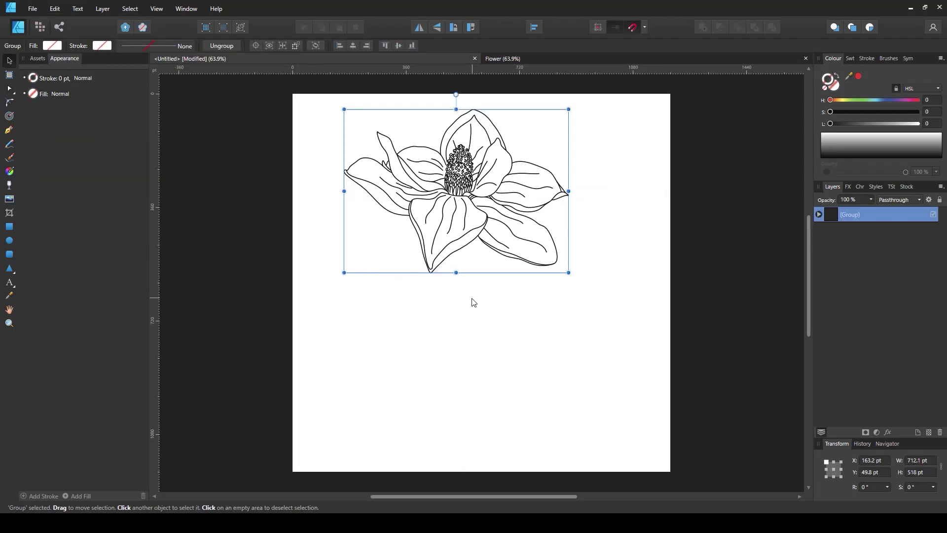
drag(493, 212, 500, 296)
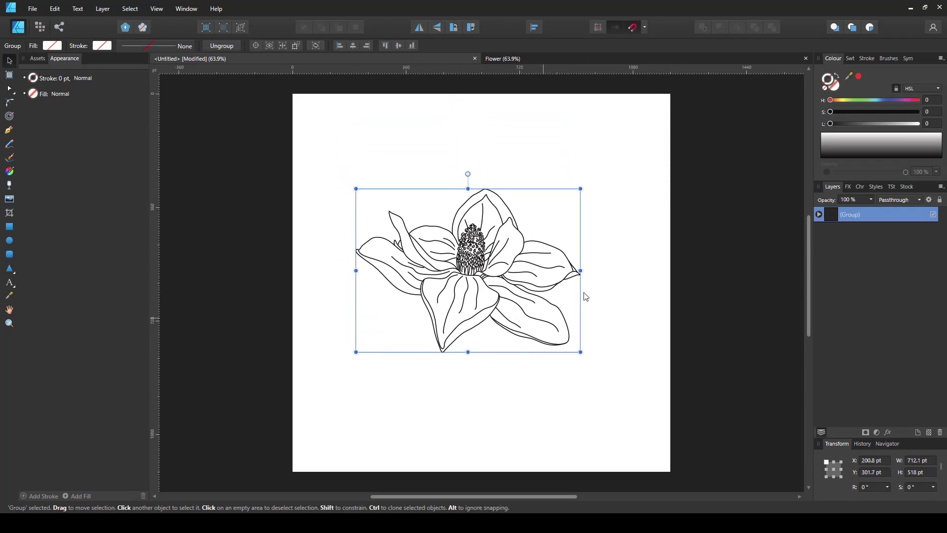
Step: Expand the flower group and select every curve inside it, from the first to the last
click(818, 214)
click(871, 235)
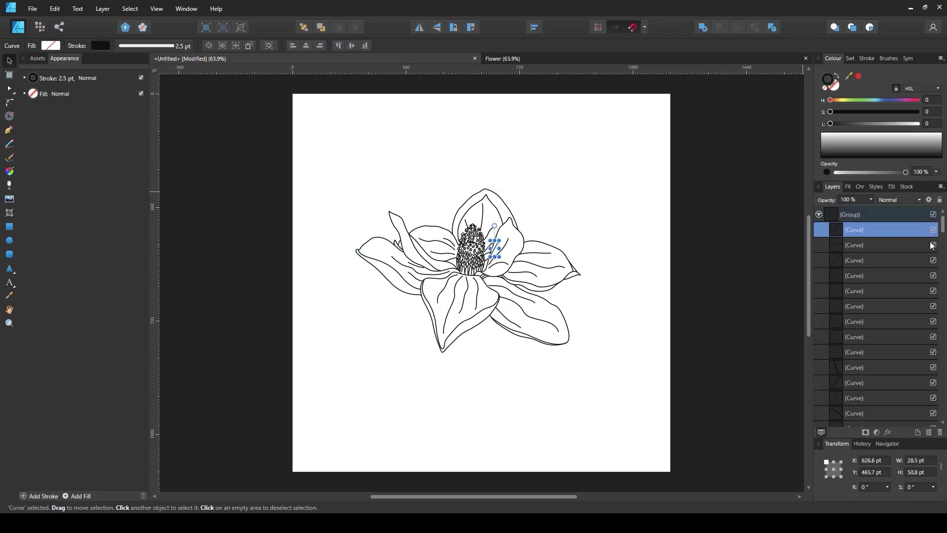
scroll(871, 236, down, 10)
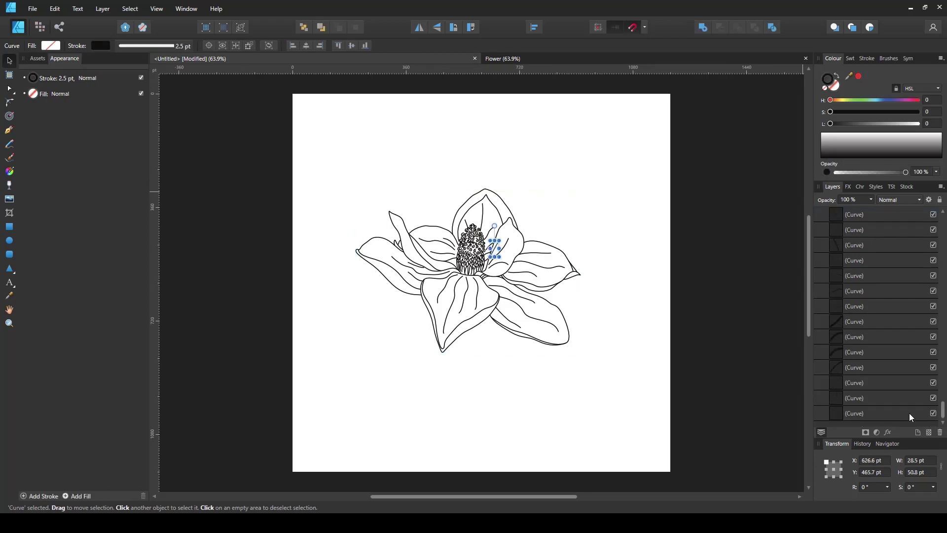
shift+click(875, 415)
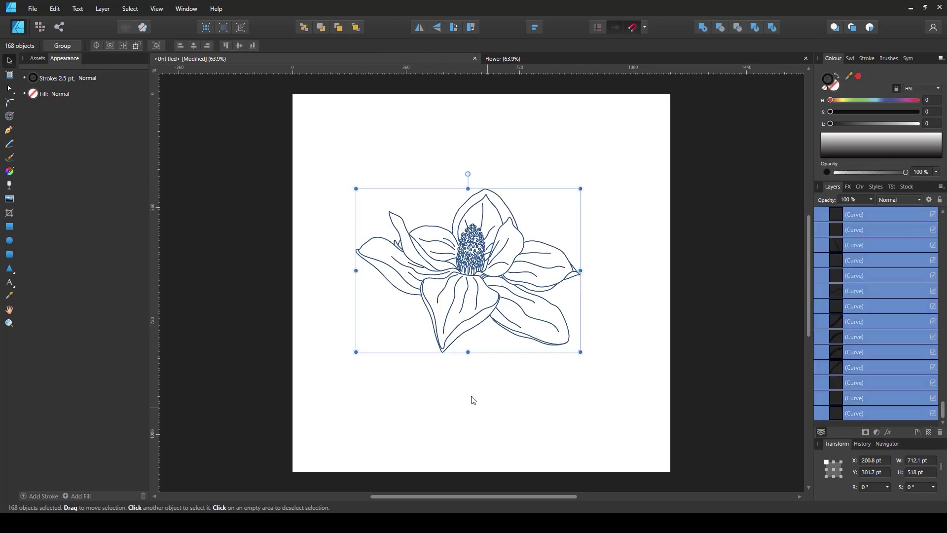
Step: Edit the selected curves' stroke pressure profile, lowering both end points and adding a raised point in the middle
key(h)
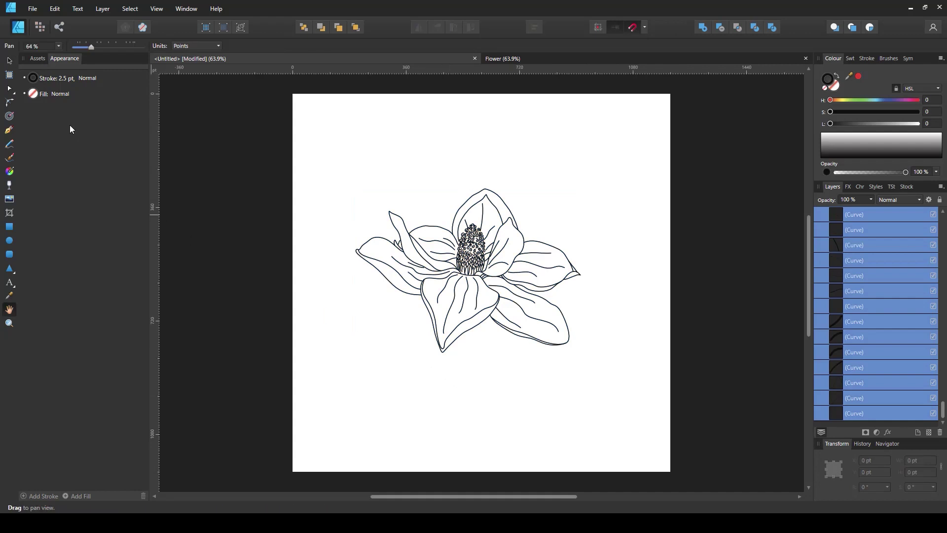
click(69, 82)
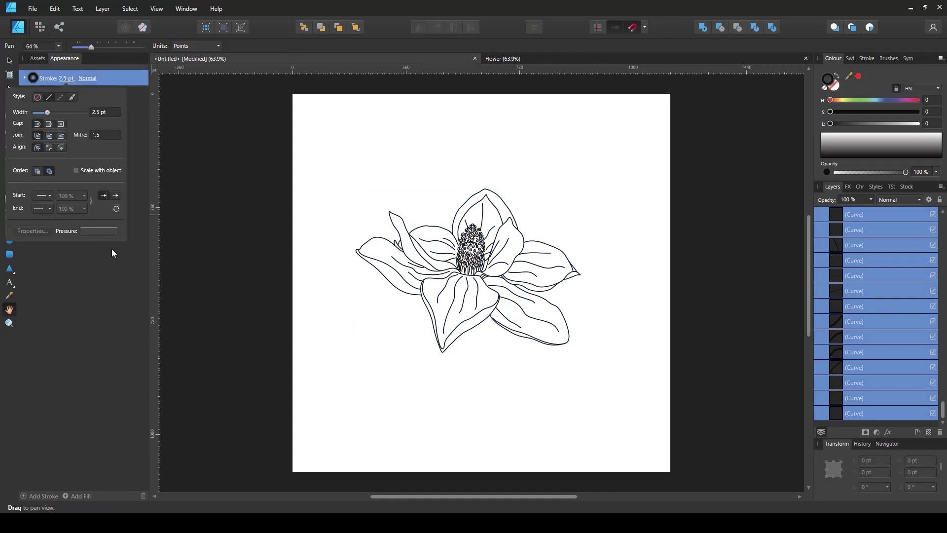
click(106, 233)
drag(85, 243, 86, 285)
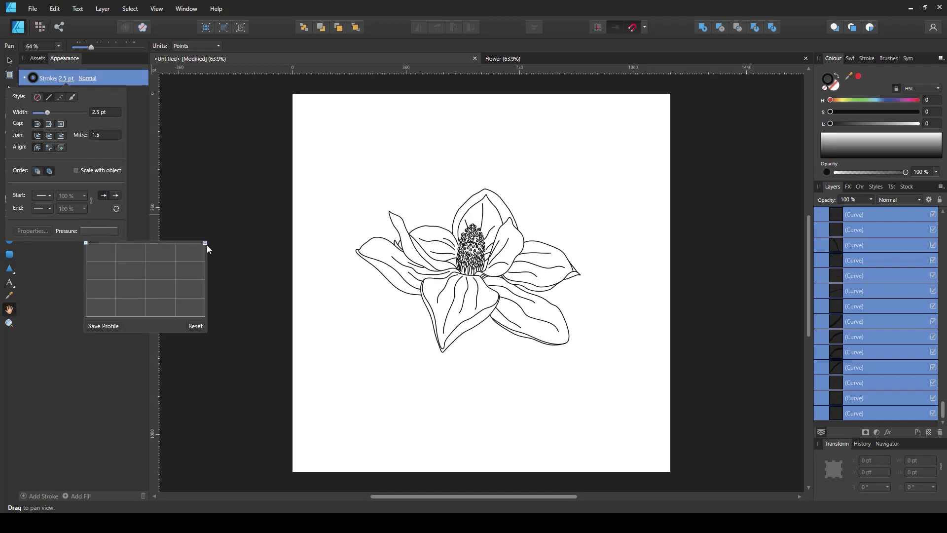
drag(206, 244, 205, 298)
drag(146, 275, 145, 250)
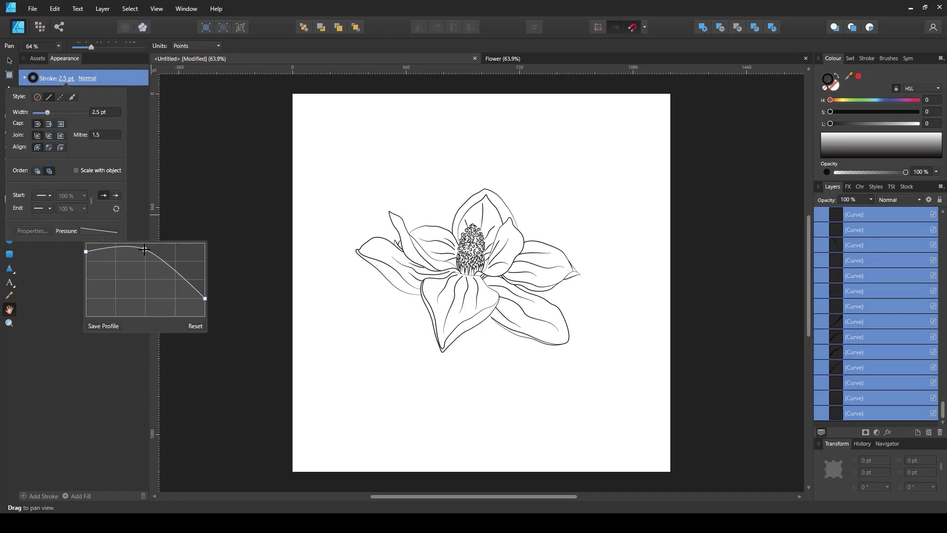
Step: Lower the pressure profile's start to just below half, its end to zero and its middle to just above half, and deselect the curves
drag(85, 252, 86, 286)
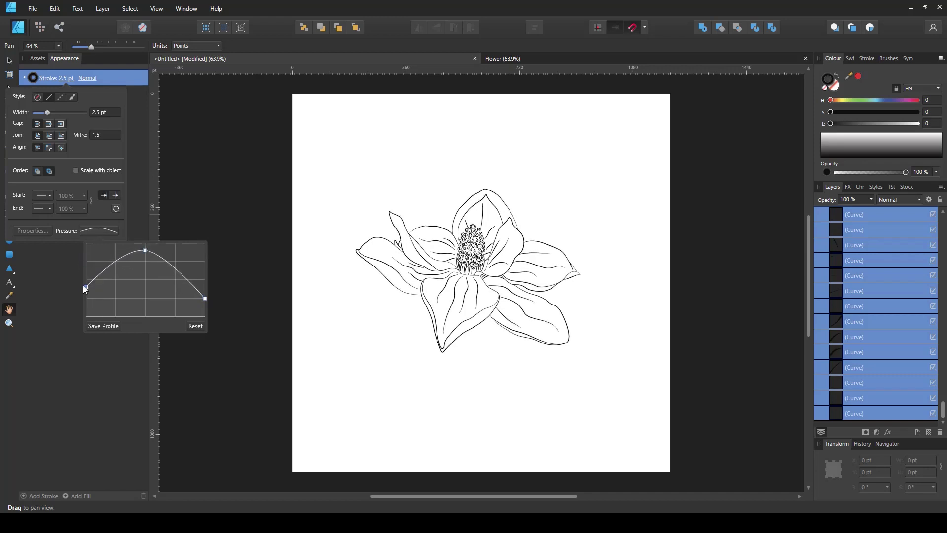
drag(207, 298, 211, 335)
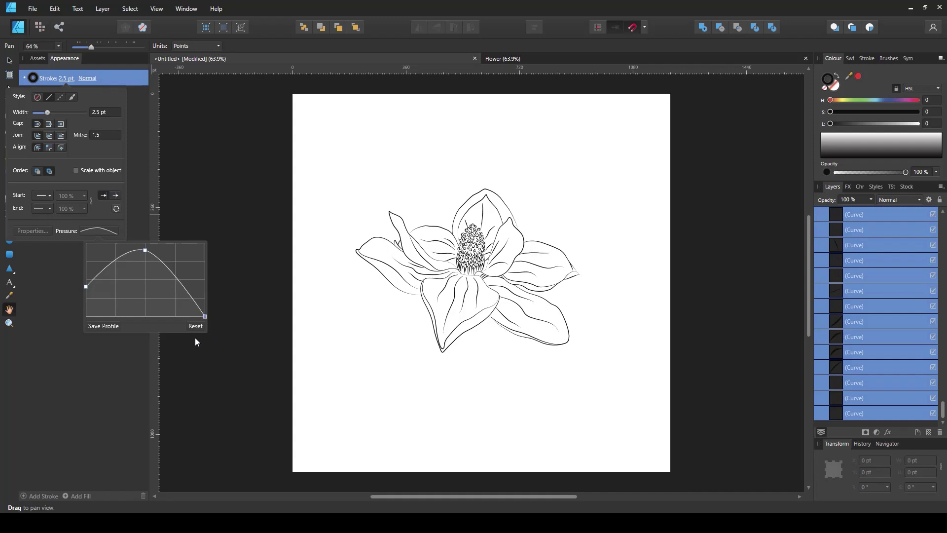
drag(145, 250, 145, 272)
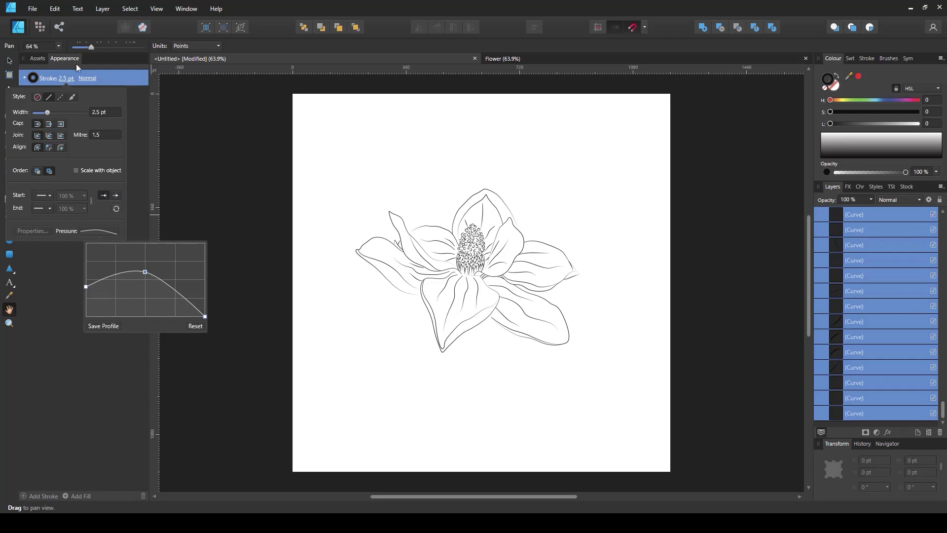
click(10, 60)
click(371, 399)
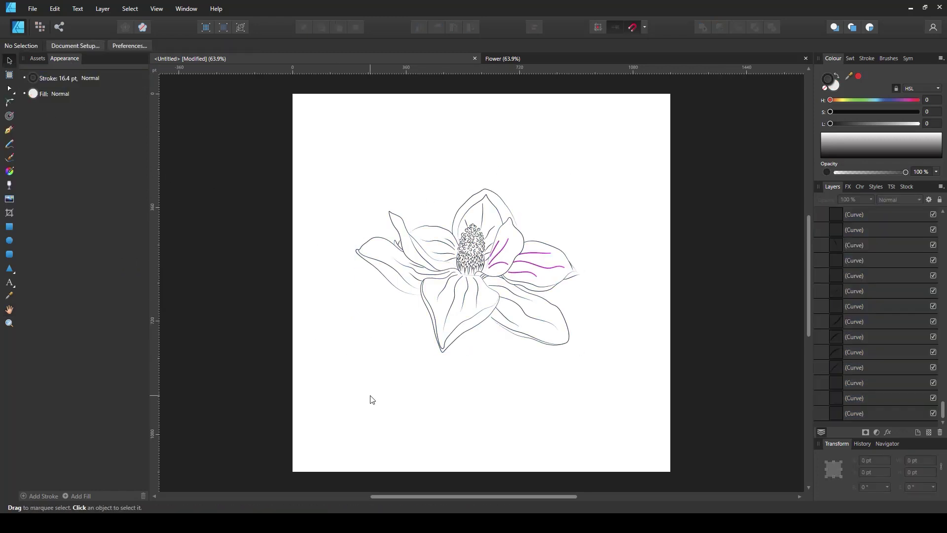